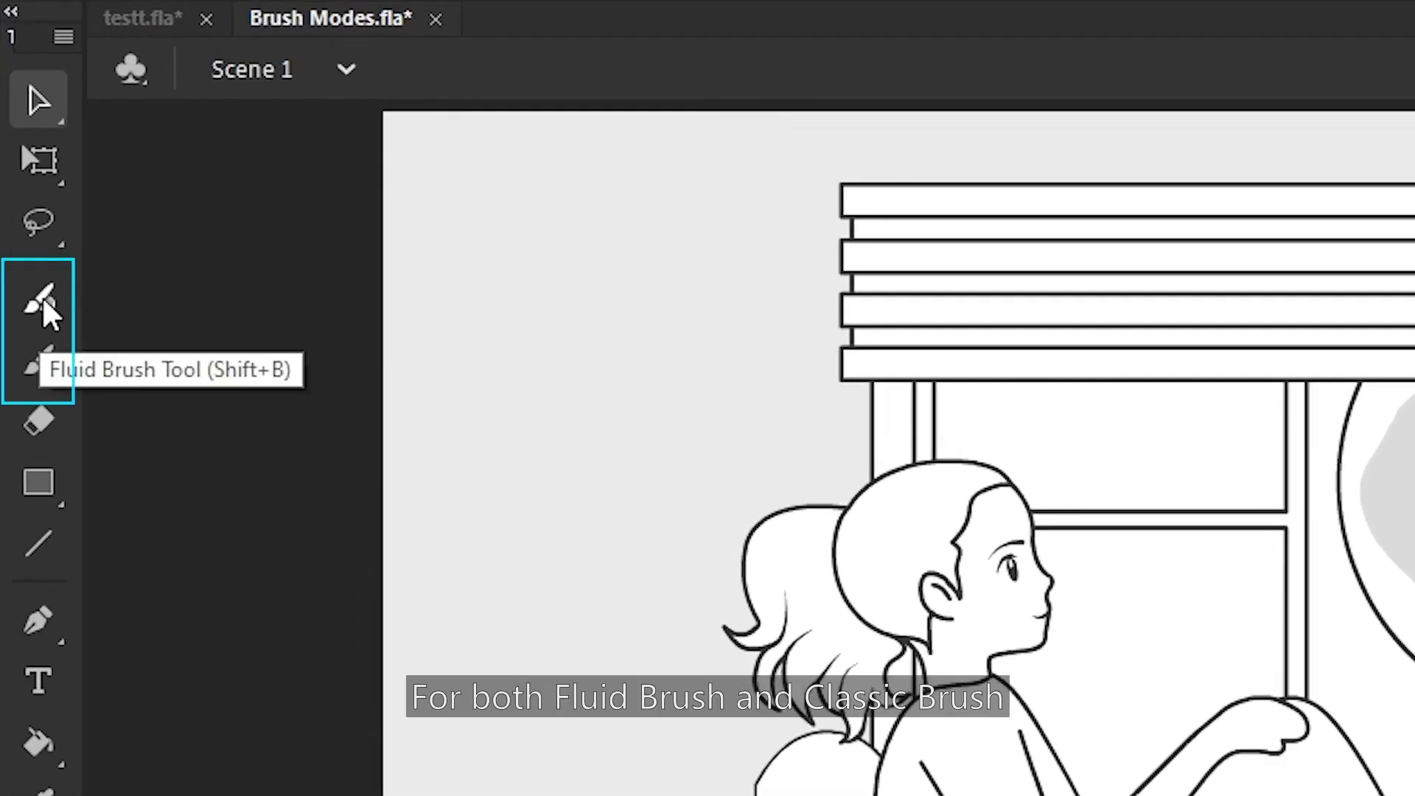
- Activate the Classic Brush and locate the brush mode options in the toolbar and the tool properties
left_click(57, 383)
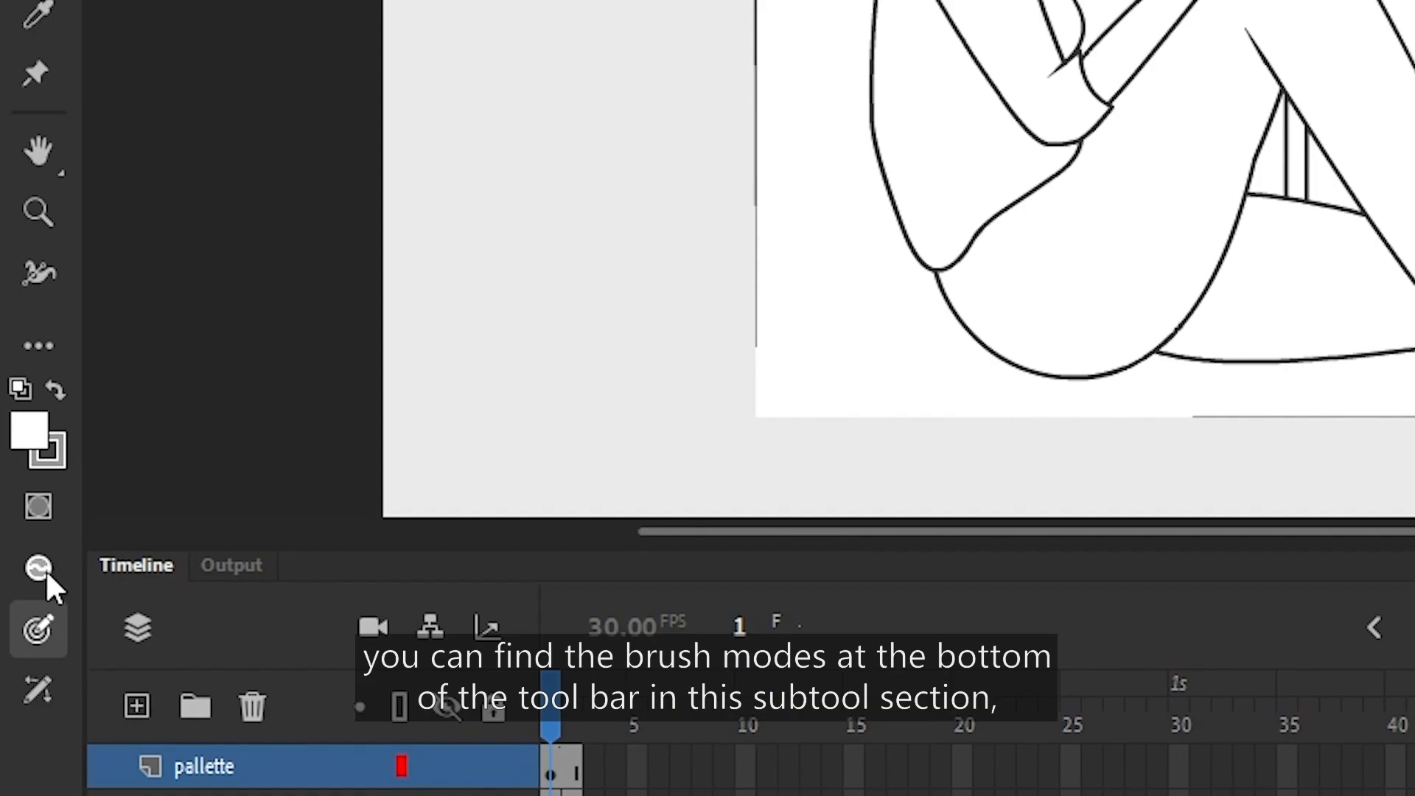
left_click(42, 569)
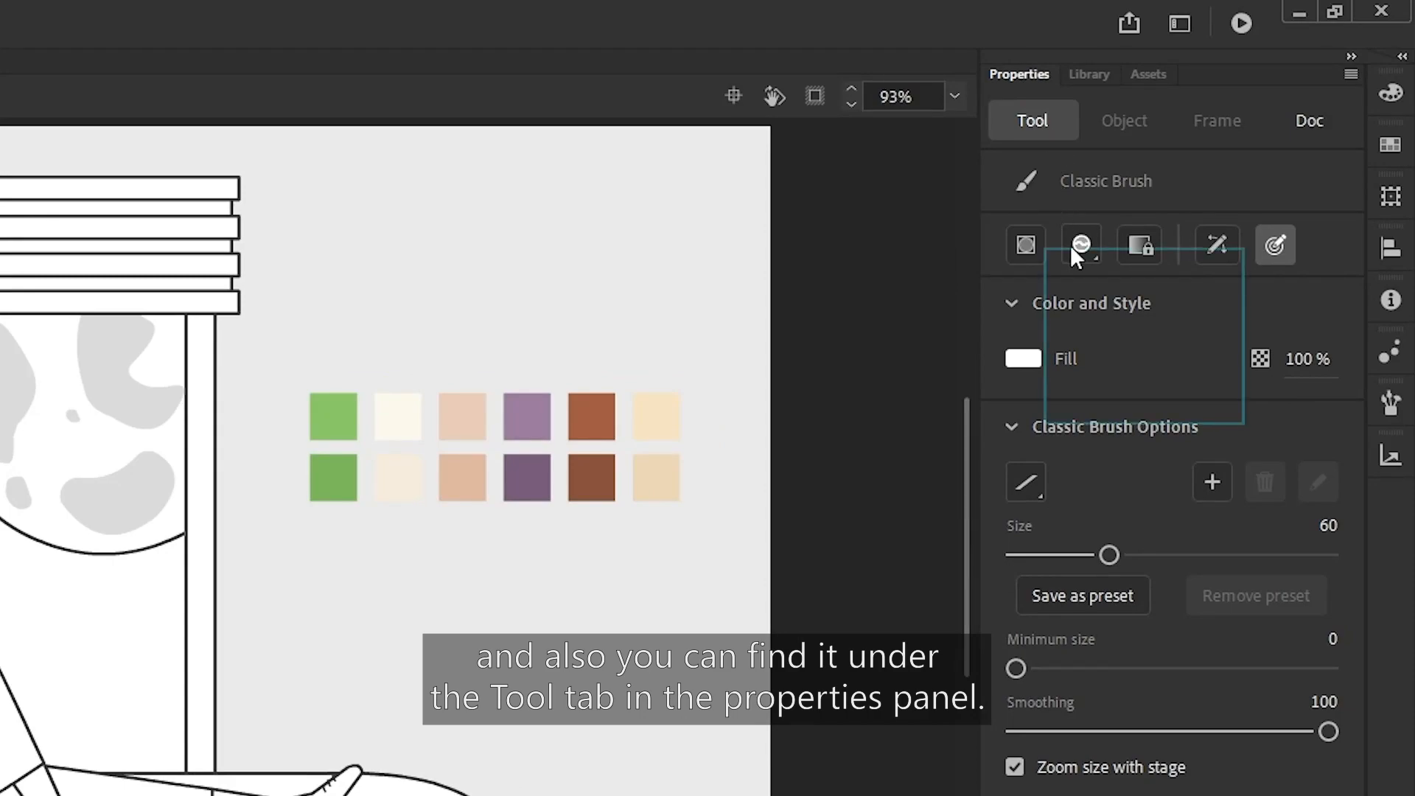
left_click(1078, 244)
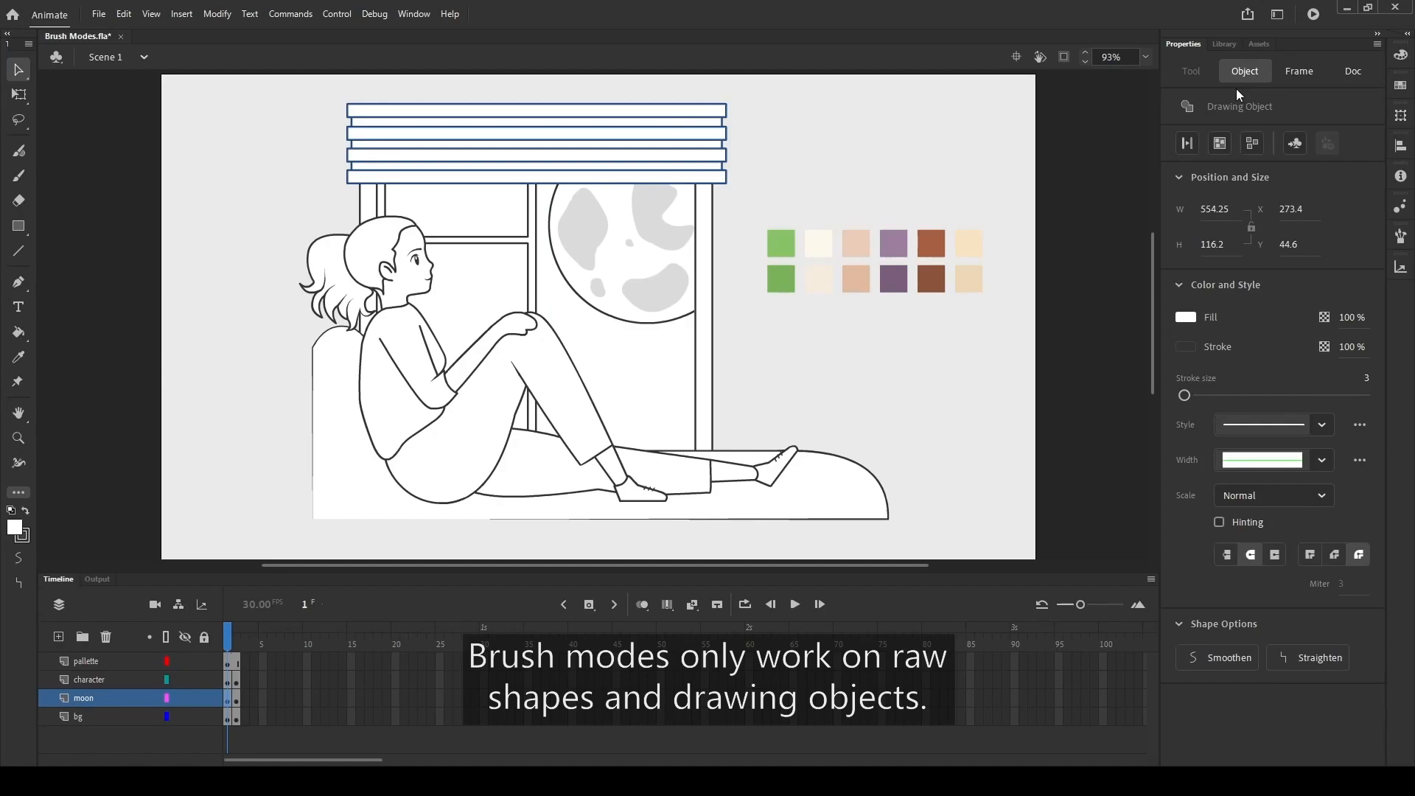
- Hide and show the character, moon and bg layers one after another to examine what each contains
key("b")
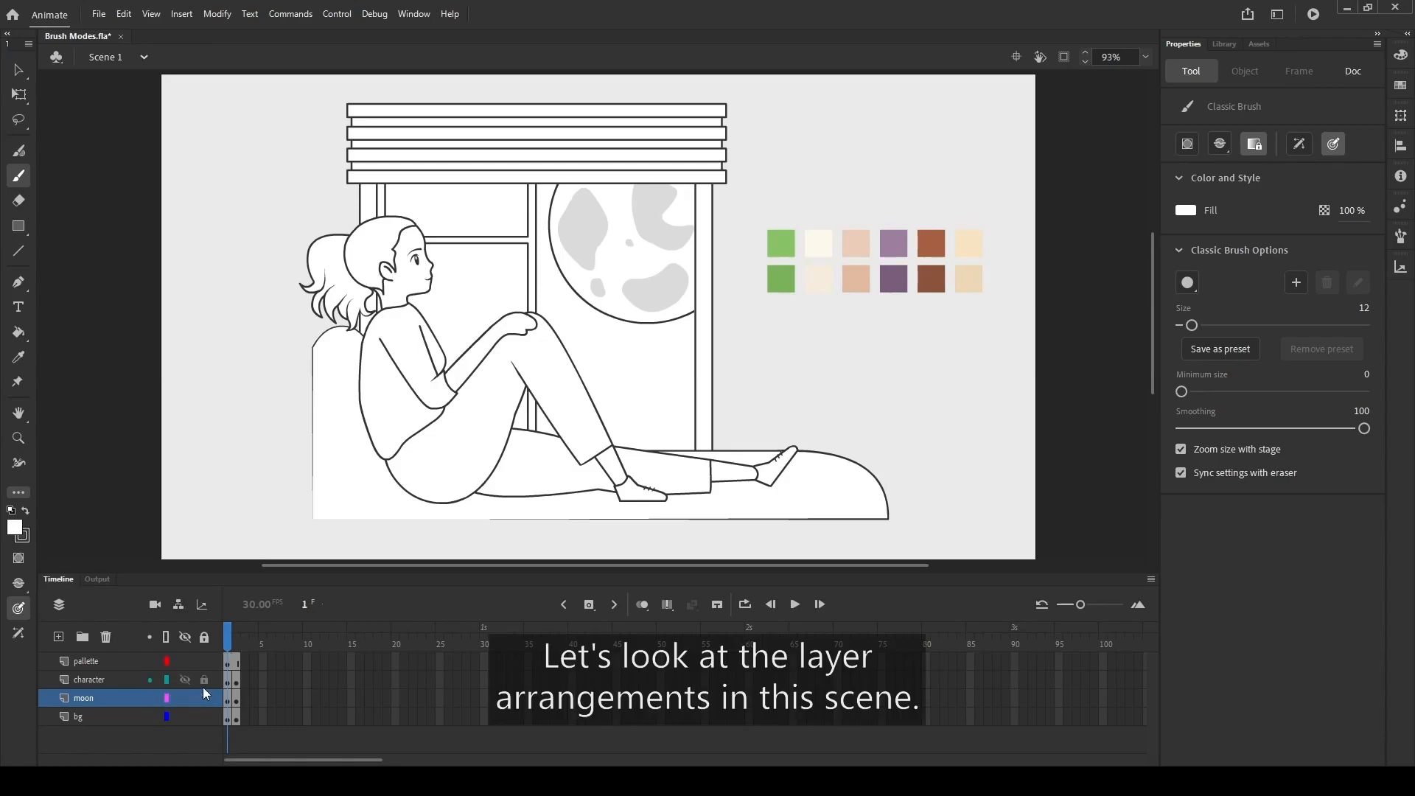
left_click(185, 679)
left_click(185, 679)
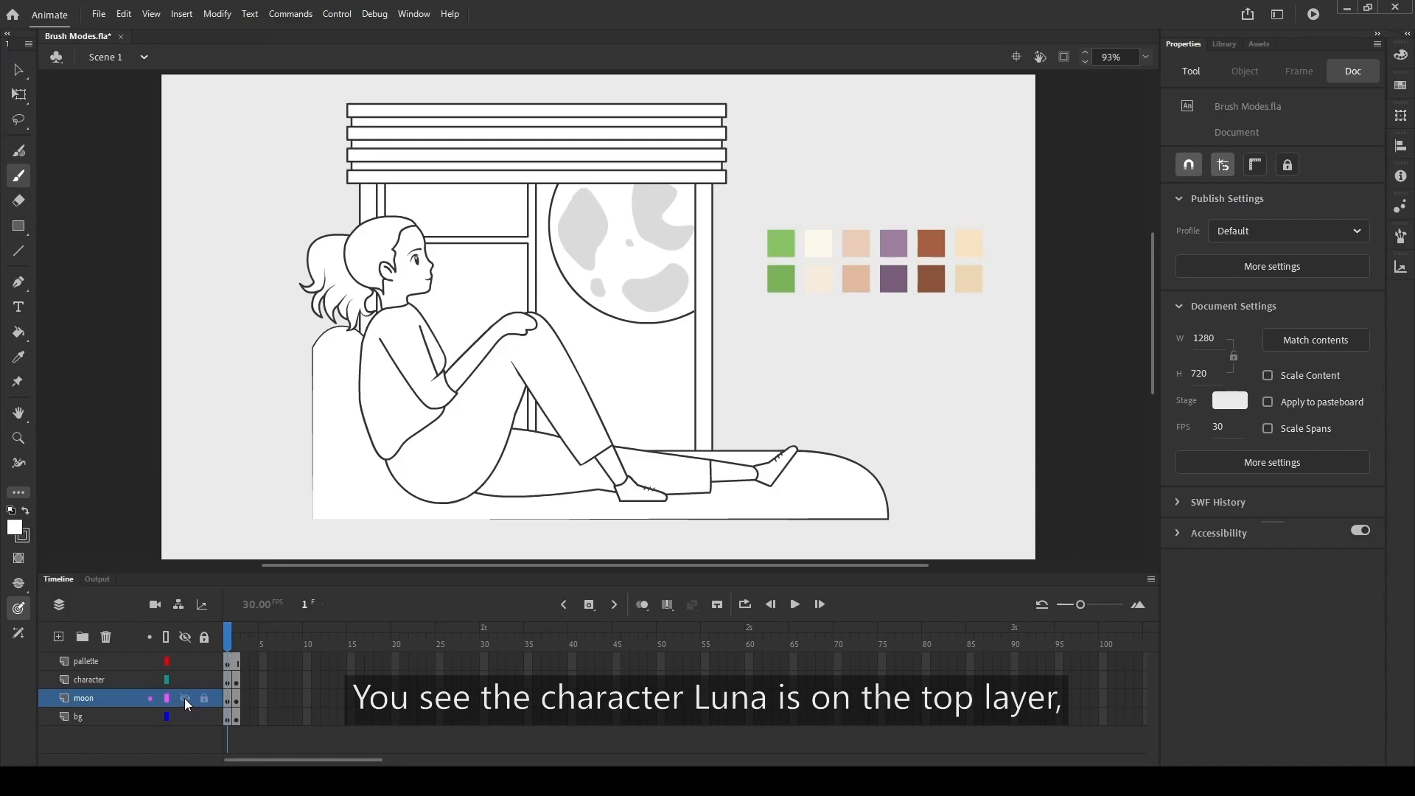
left_click(184, 698)
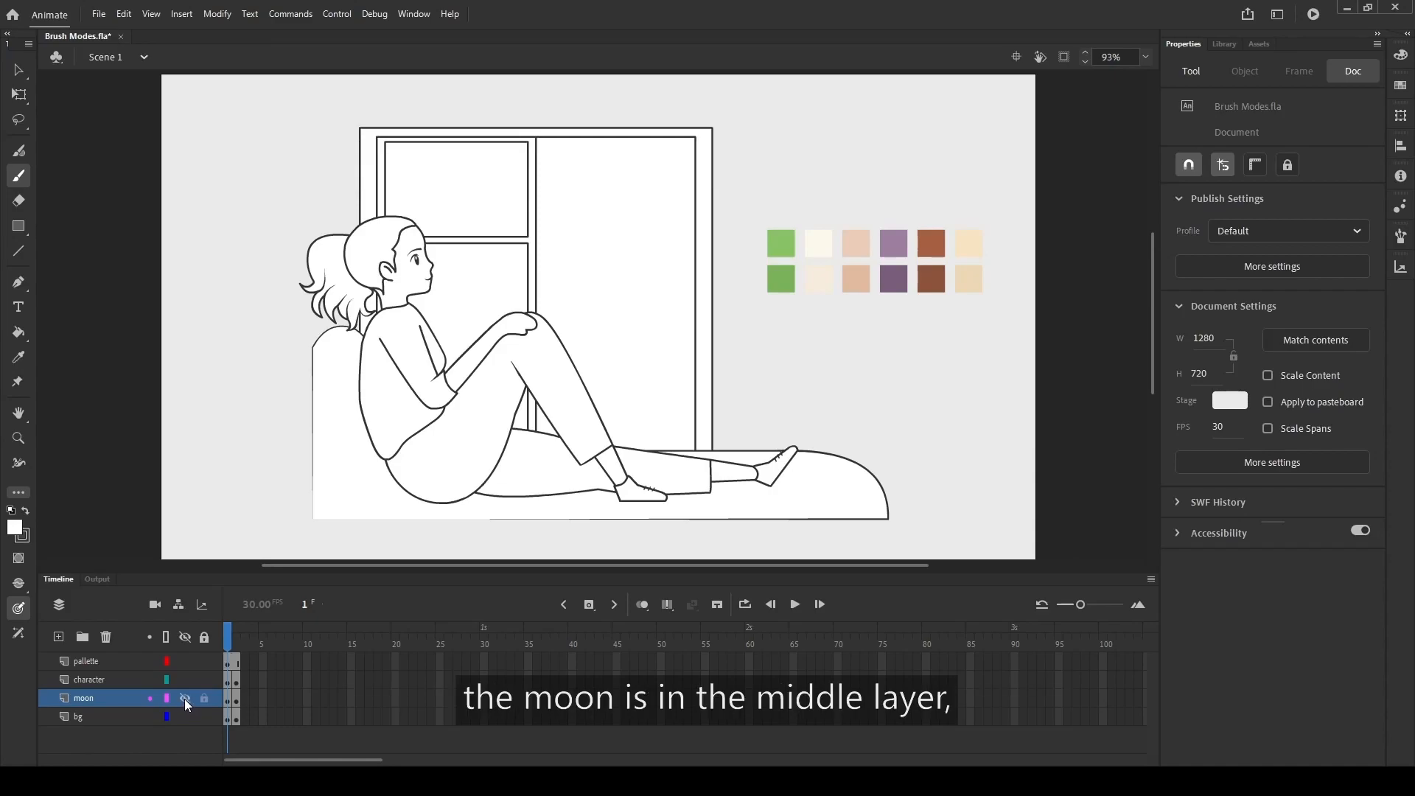
left_click(184, 699)
left_click(185, 716)
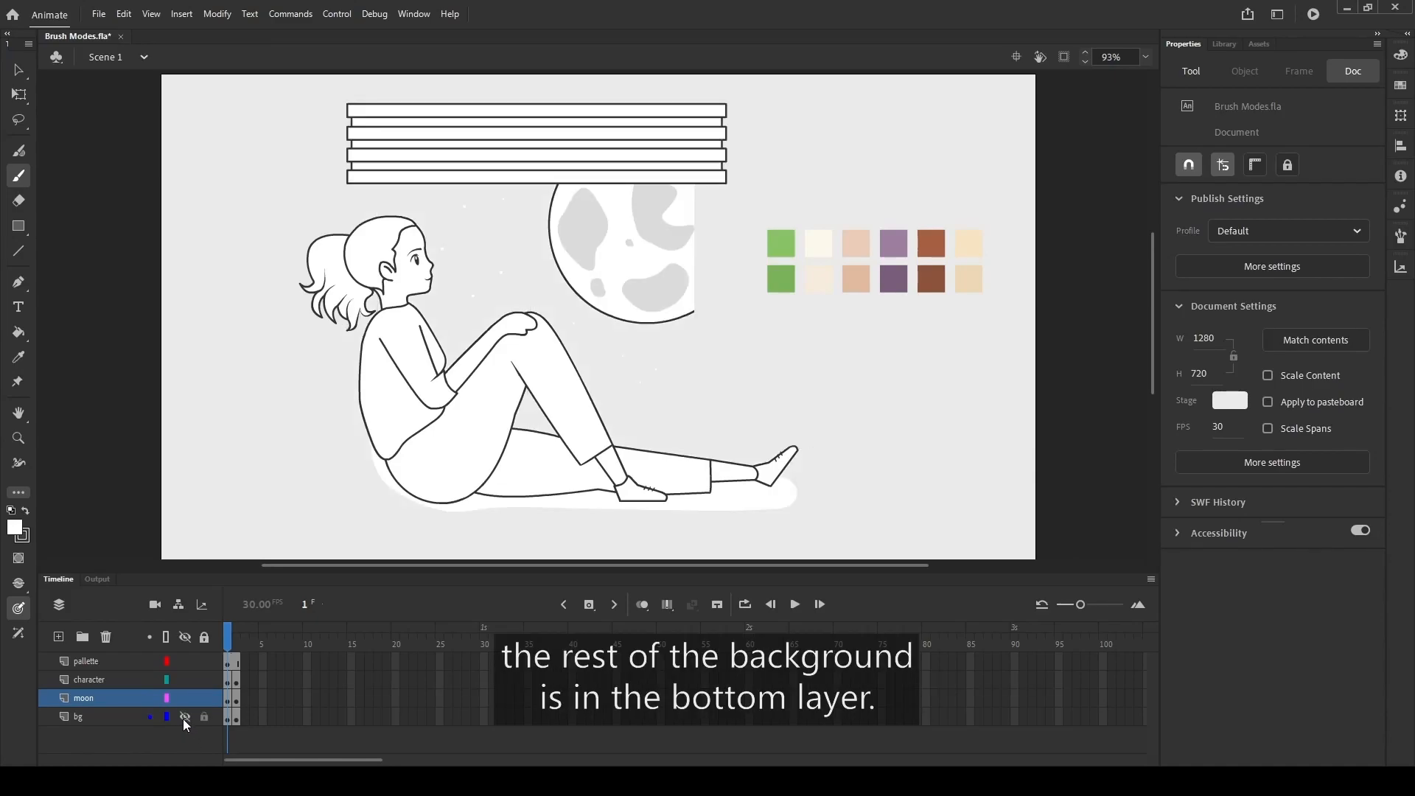
left_click(183, 718)
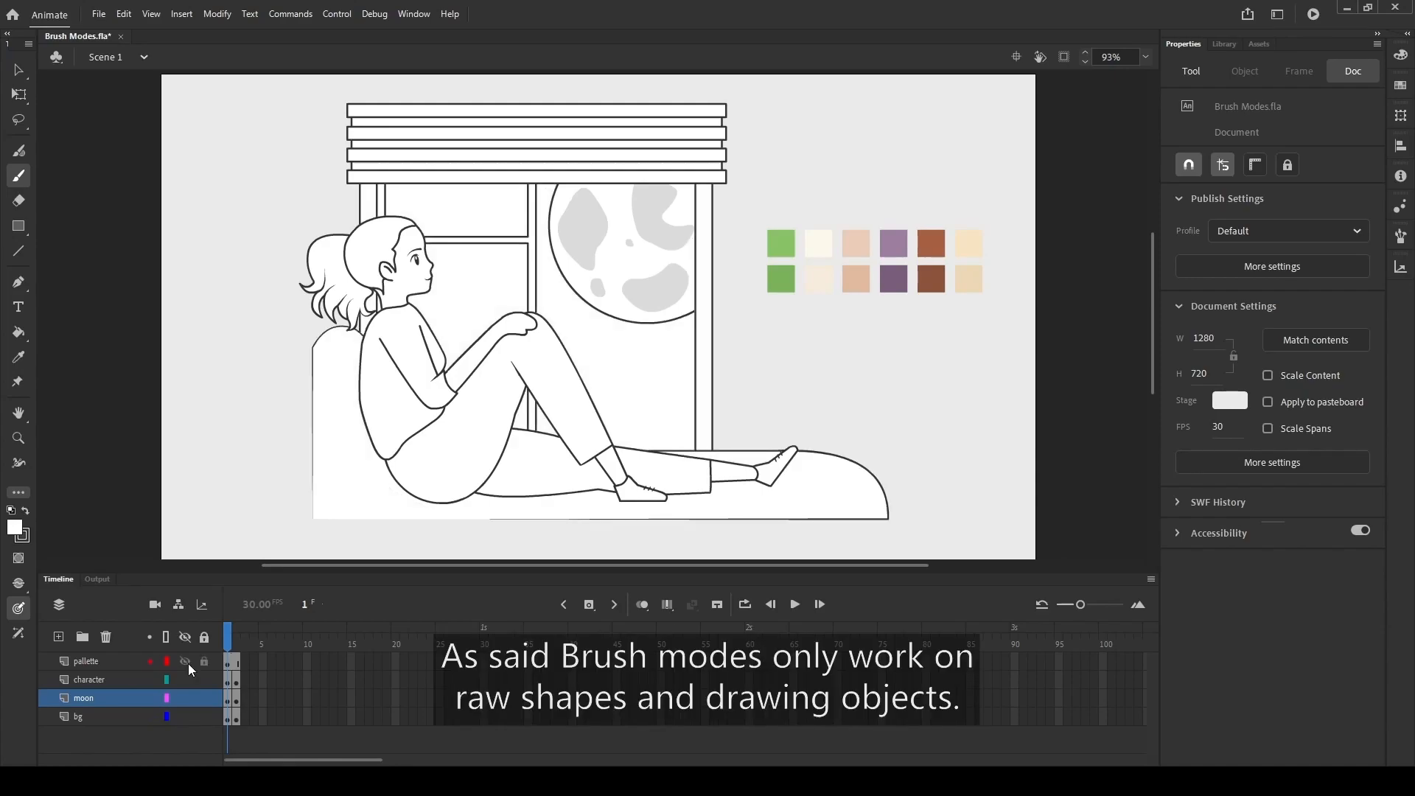
- Select the contents of the character and moon layers and the window blind to examine which are raw shapes or drawing objects
key("v")
left_click(89, 679)
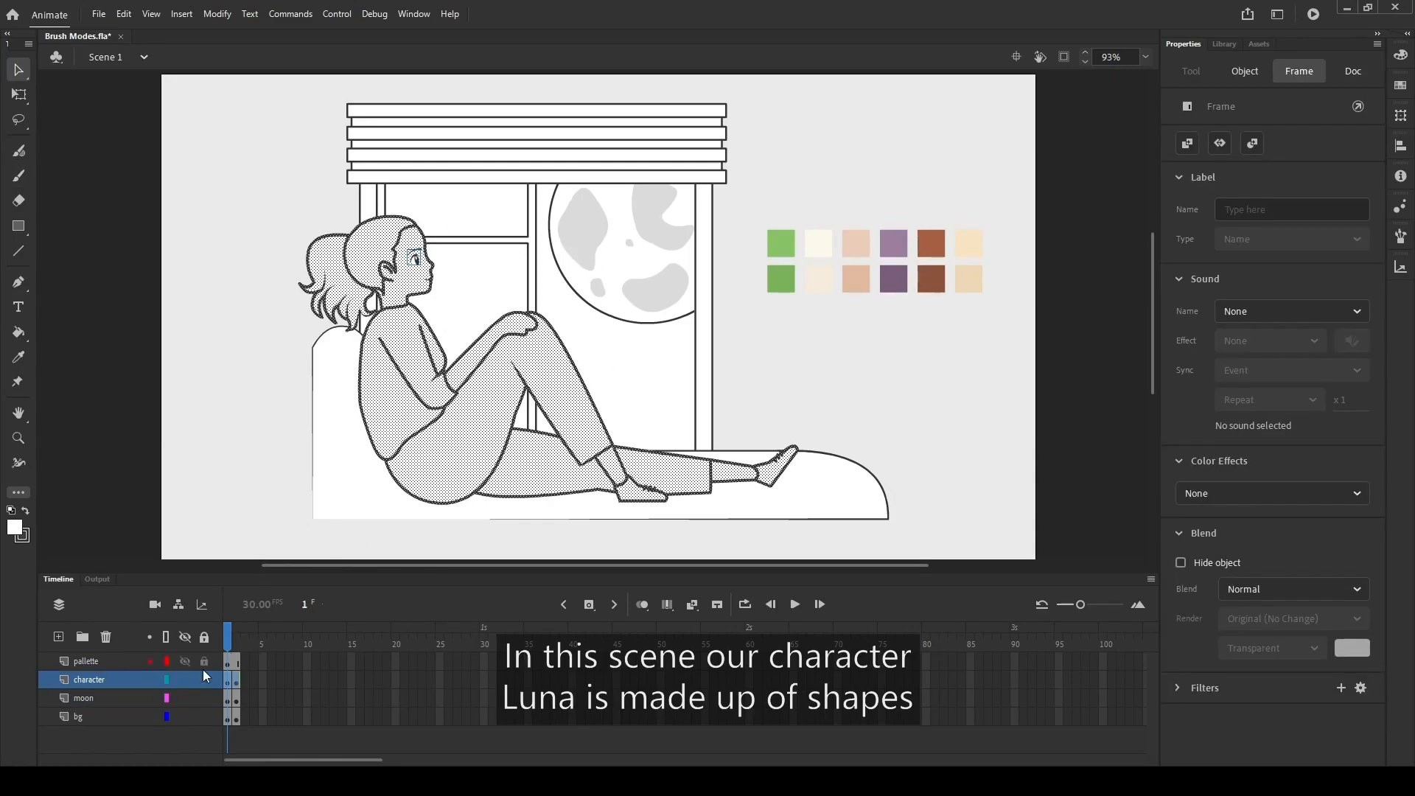
left_click(227, 700)
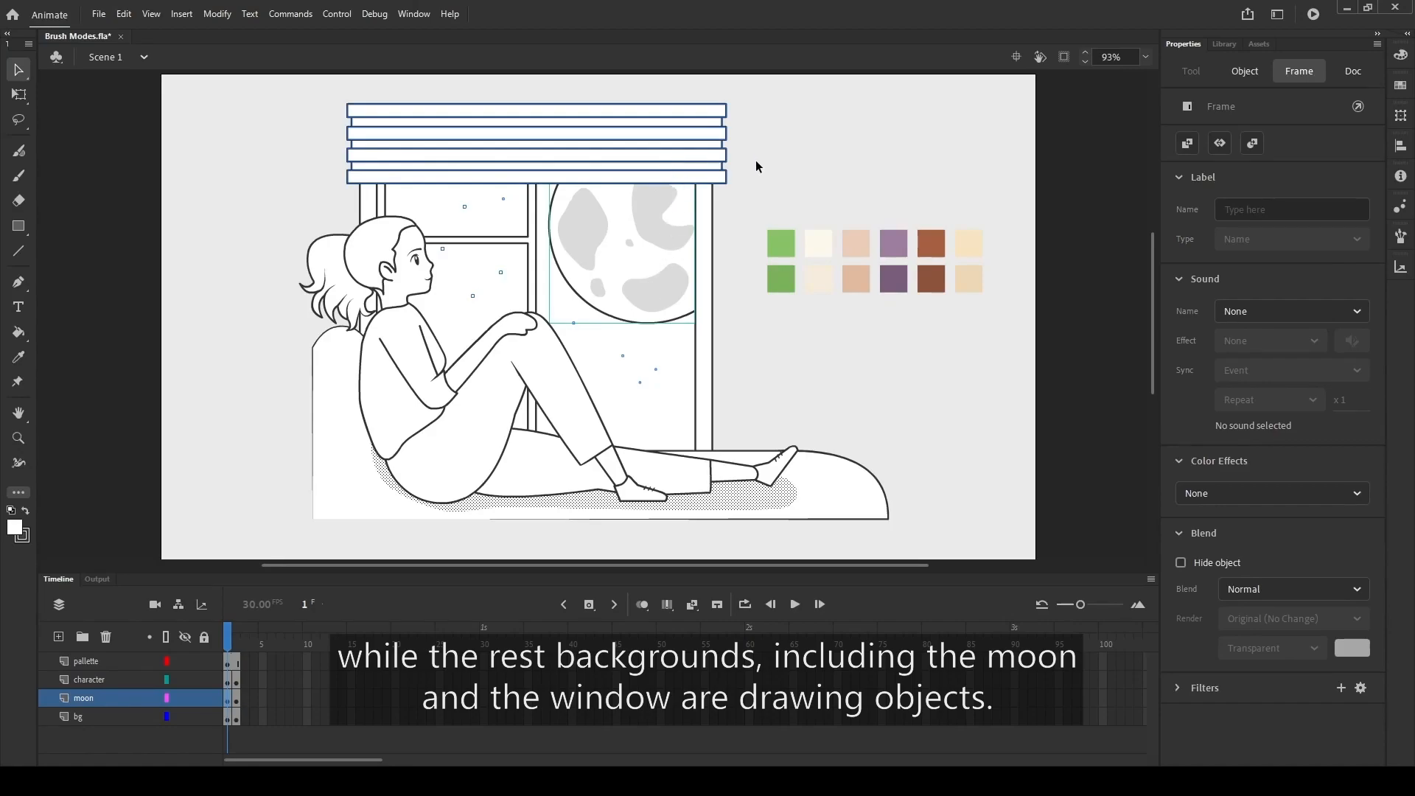
left_click(756, 157)
left_click(716, 150)
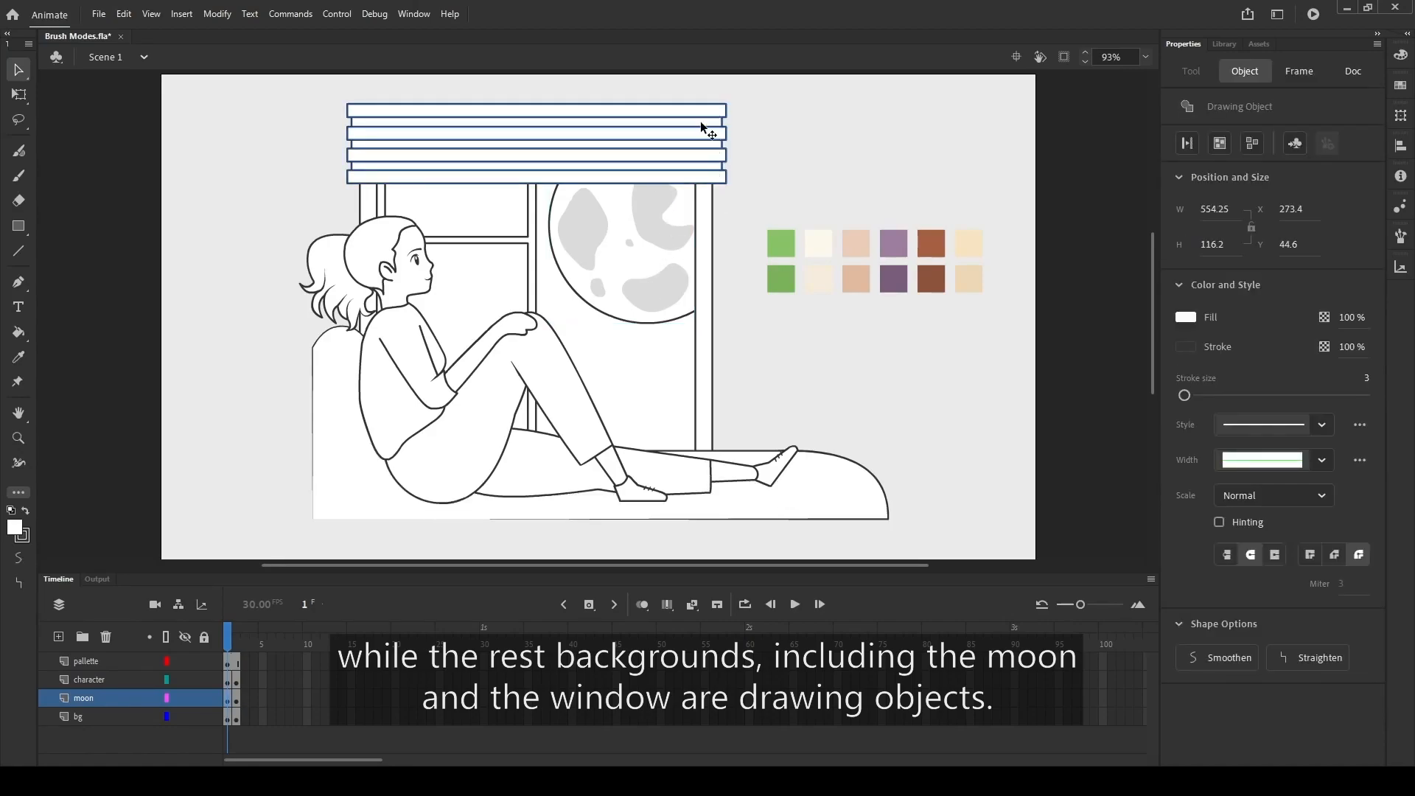
- Set the Classic Brush to Paint Inside mode and paint the character's face and neck with the light skin tone at size 60
key("b")
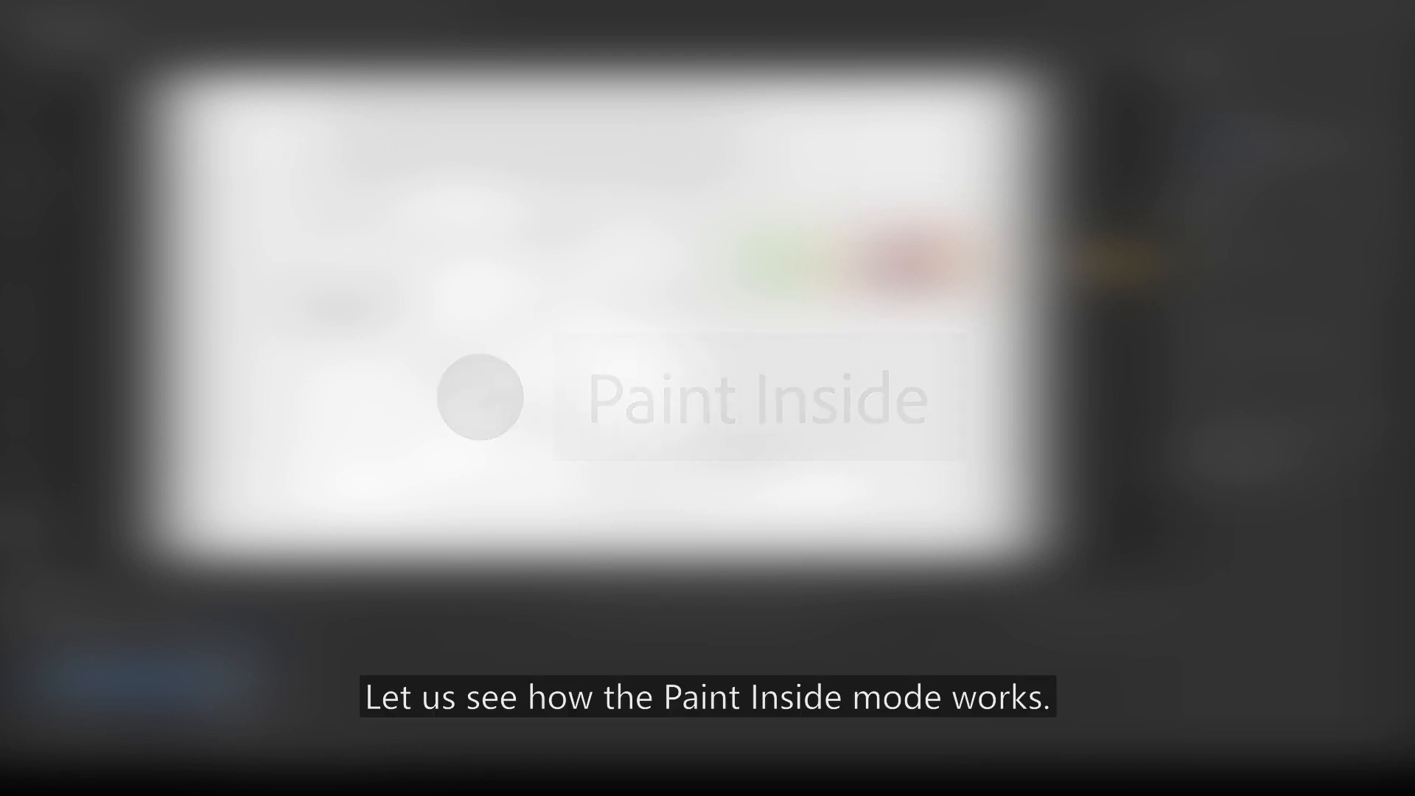
left_click(1220, 144)
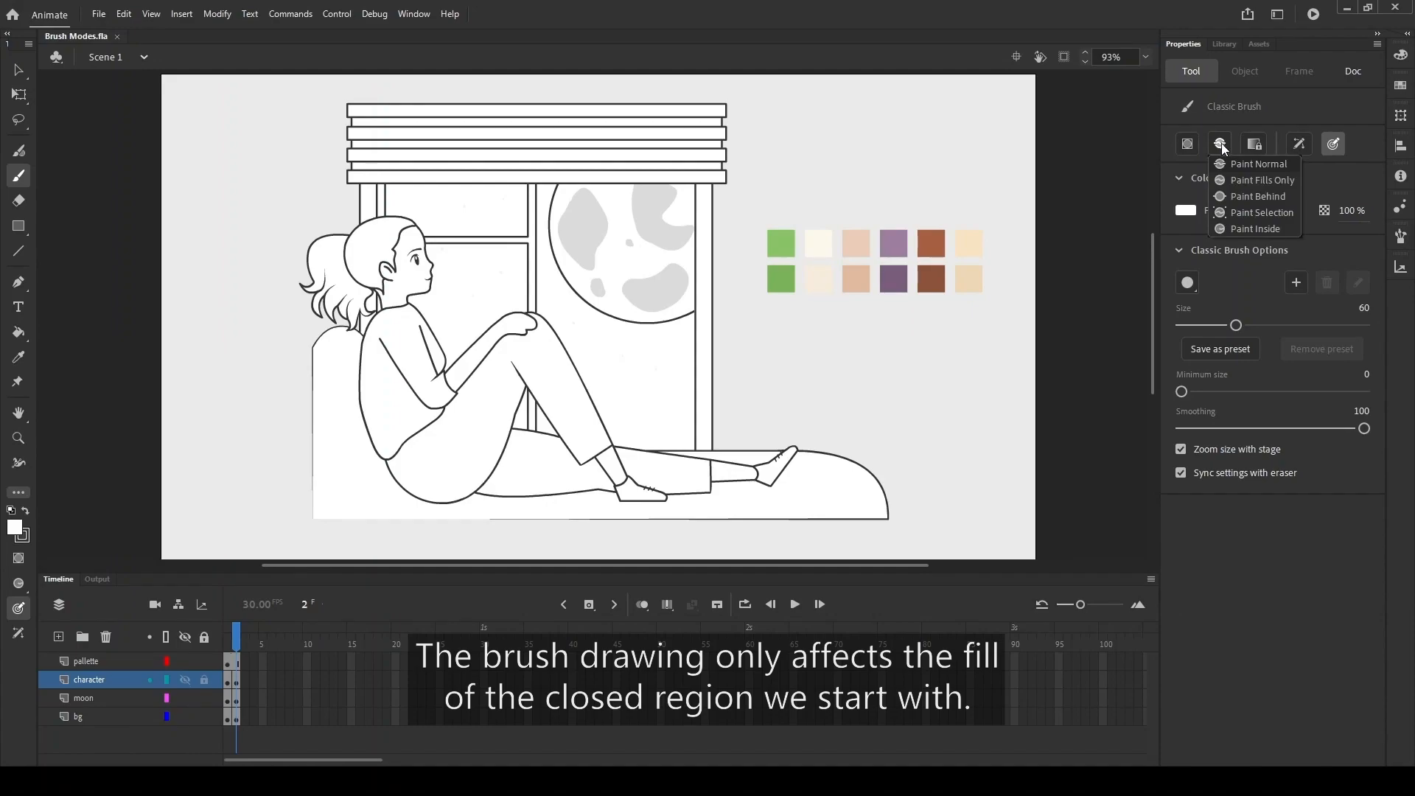
left_click(1279, 228)
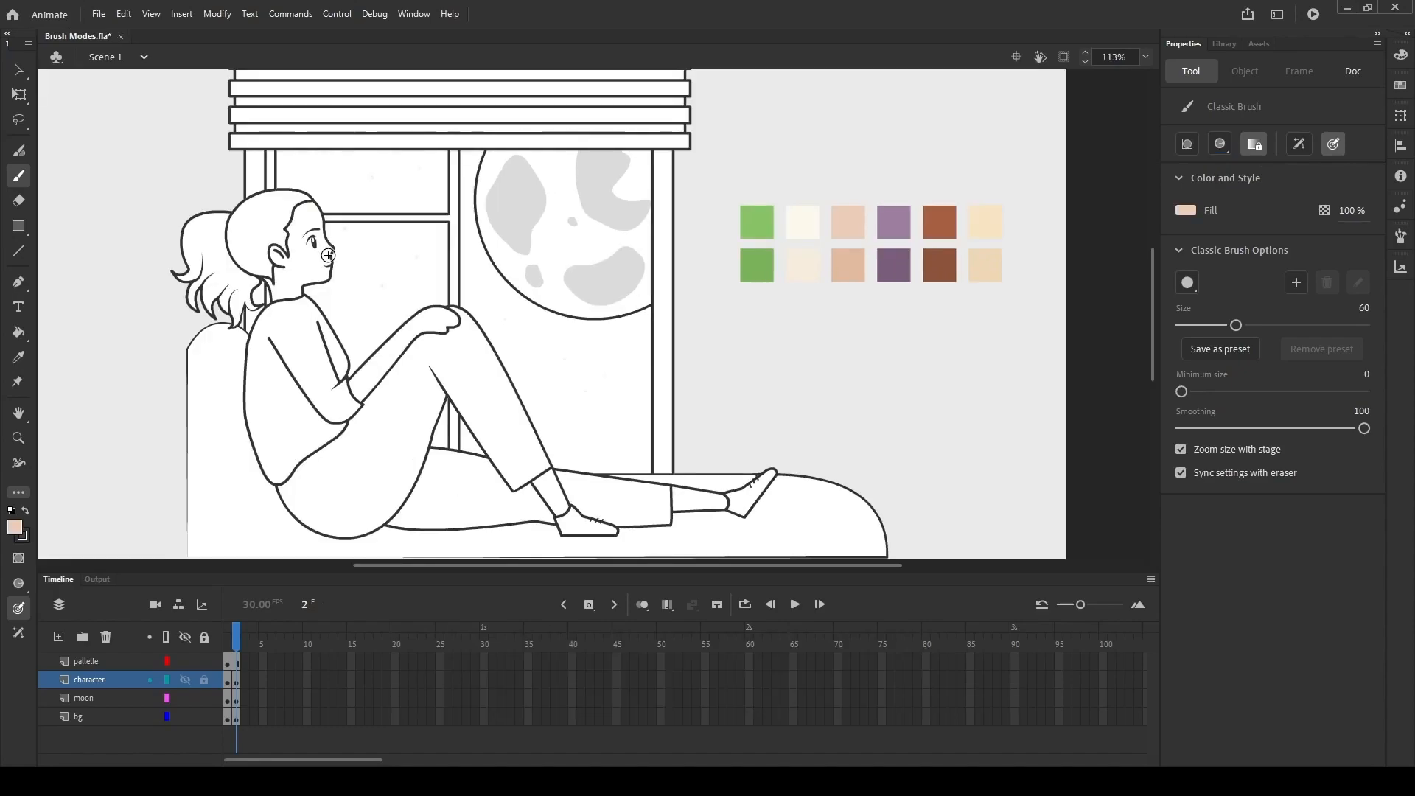
mouse_move(324, 243)
left_mouse_down()
mouse_move(304, 190)
mouse_move(328, 288)
mouse_move(287, 236)
mouse_move(295, 295)
mouse_move(265, 243)
mouse_move(327, 255)
mouse_move(312, 250)
left_mouse_up()
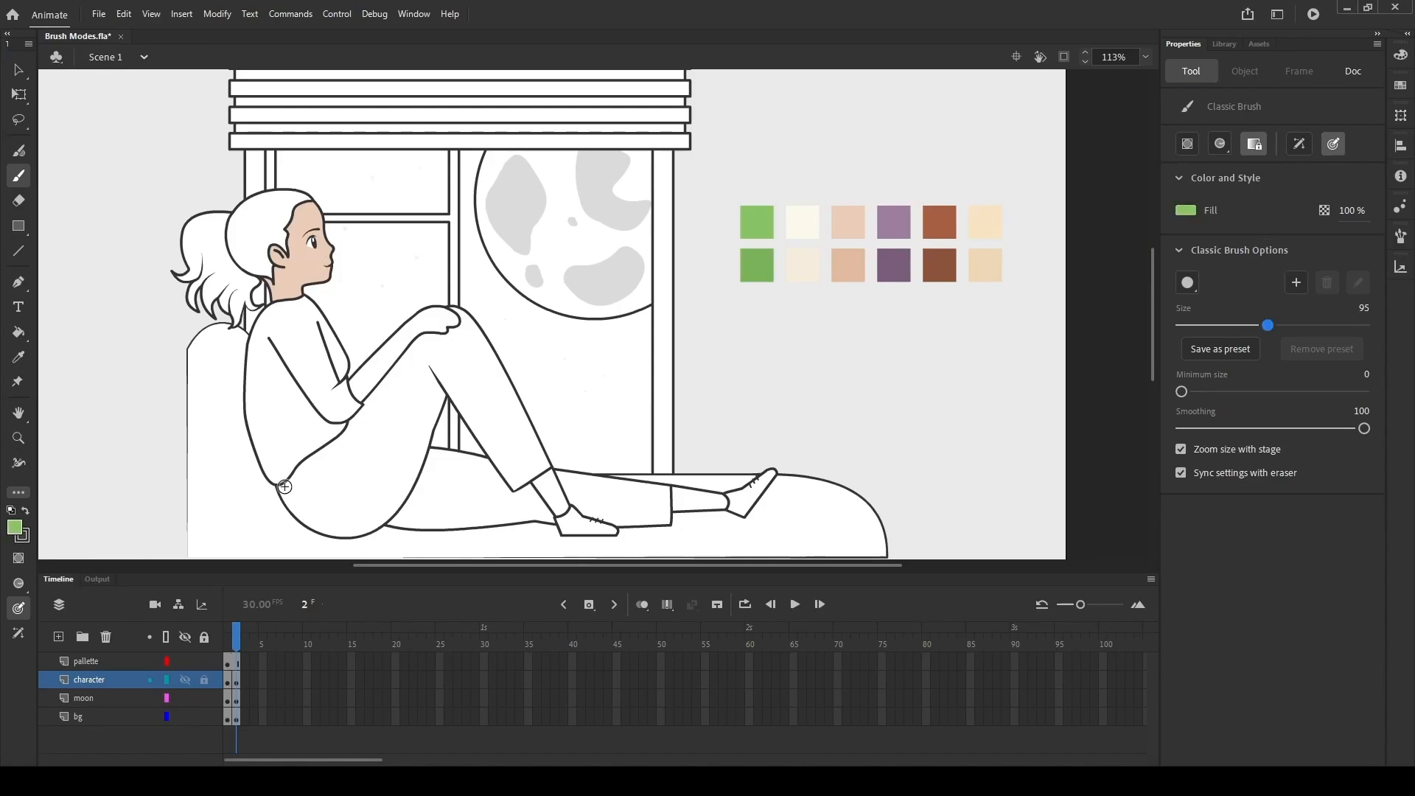
- Paint both trouser legs light green with the Classic Brush at size 95 in Paint Inside mode
mouse_move(309, 464)
left_mouse_down()
mouse_move(294, 501)
mouse_move(529, 472)
left_mouse_up()
mouse_move(435, 483)
left_mouse_down()
mouse_move(418, 506)
mouse_move(666, 504)
left_mouse_up()
left_click_drag(648, 501, 641, 509)
left_click_drag(641, 508, 645, 512)
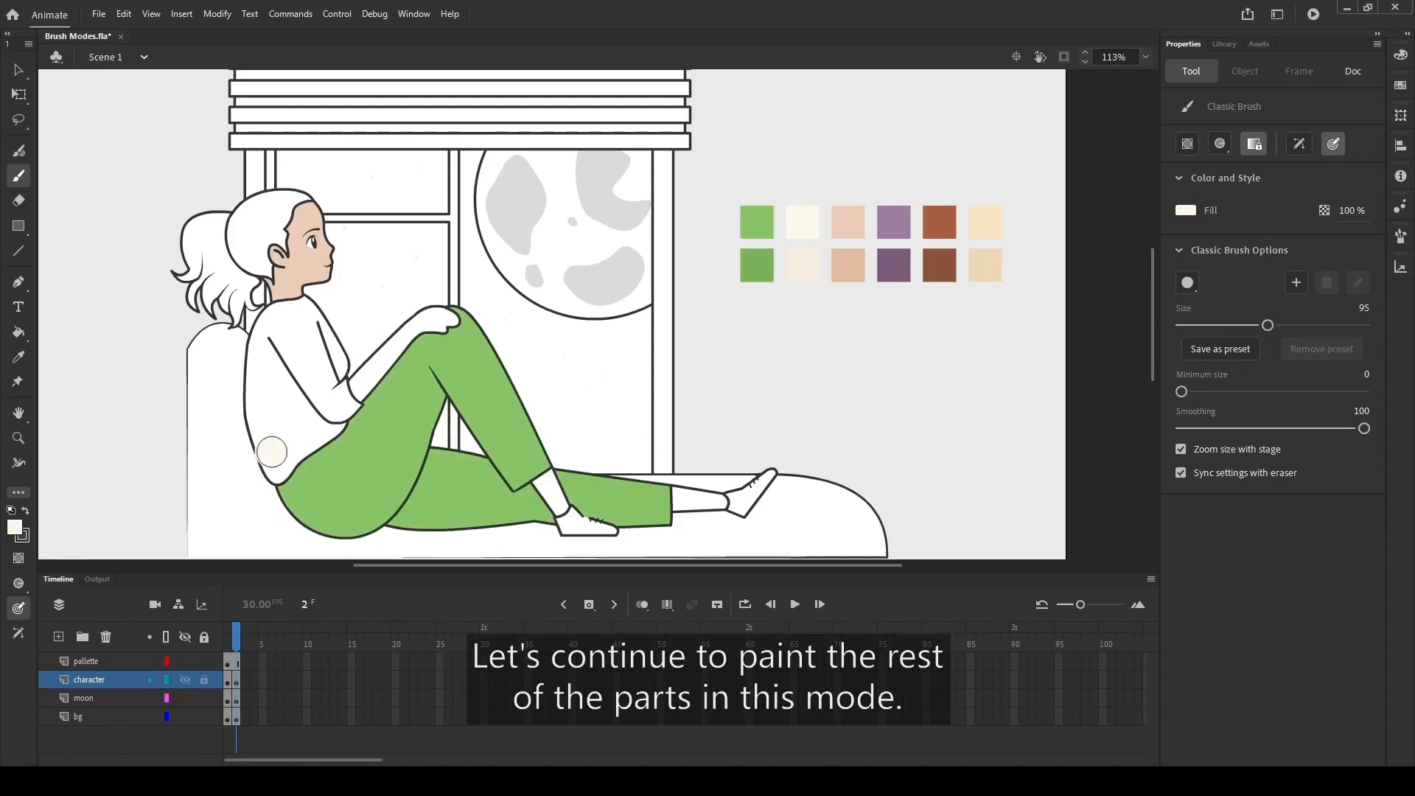
- Paint the character's top with the light cream swatch colour and the hair and ponytail with the reddish brown one
left_click_drag(270, 452, 268, 442)
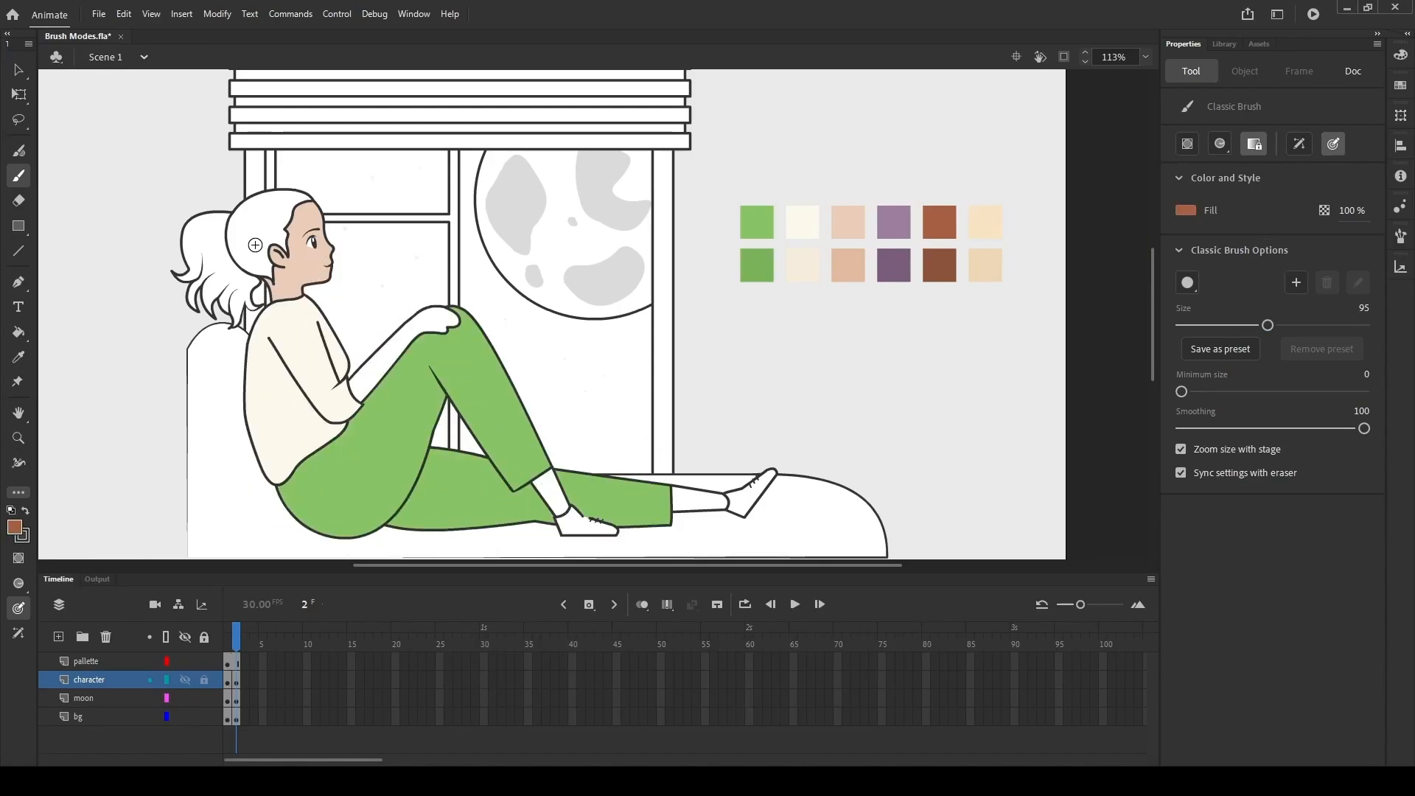
left_click_drag(258, 192, 243, 251)
mouse_move(221, 214)
left_mouse_down()
mouse_move(195, 280)
mouse_move(210, 155)
left_mouse_up()
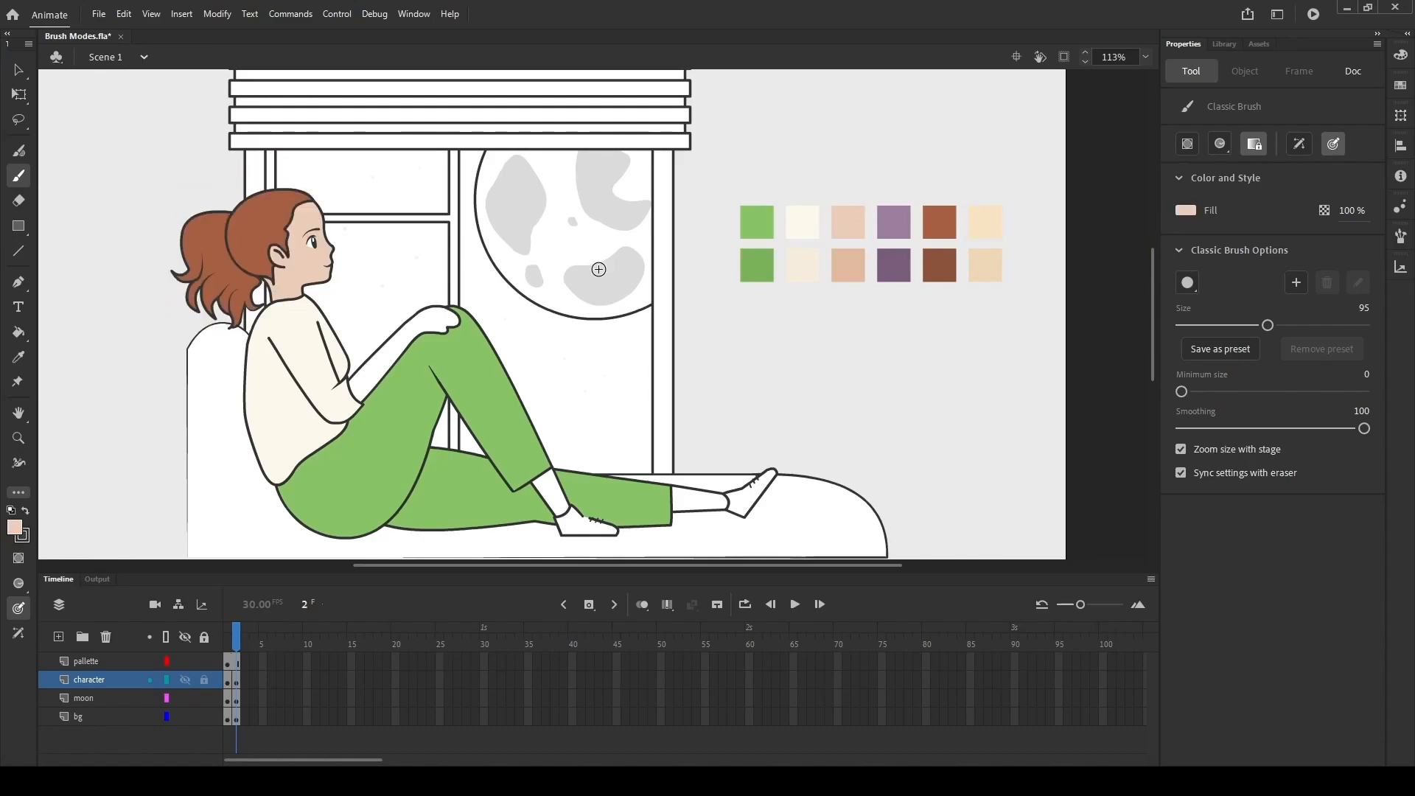
- Paint the forearm, hand and ankles with the light skin tone and both shoes yellow
left_click_drag(346, 383, 442, 318)
left_click_drag(542, 482, 553, 508)
left_click_drag(682, 501, 710, 506)
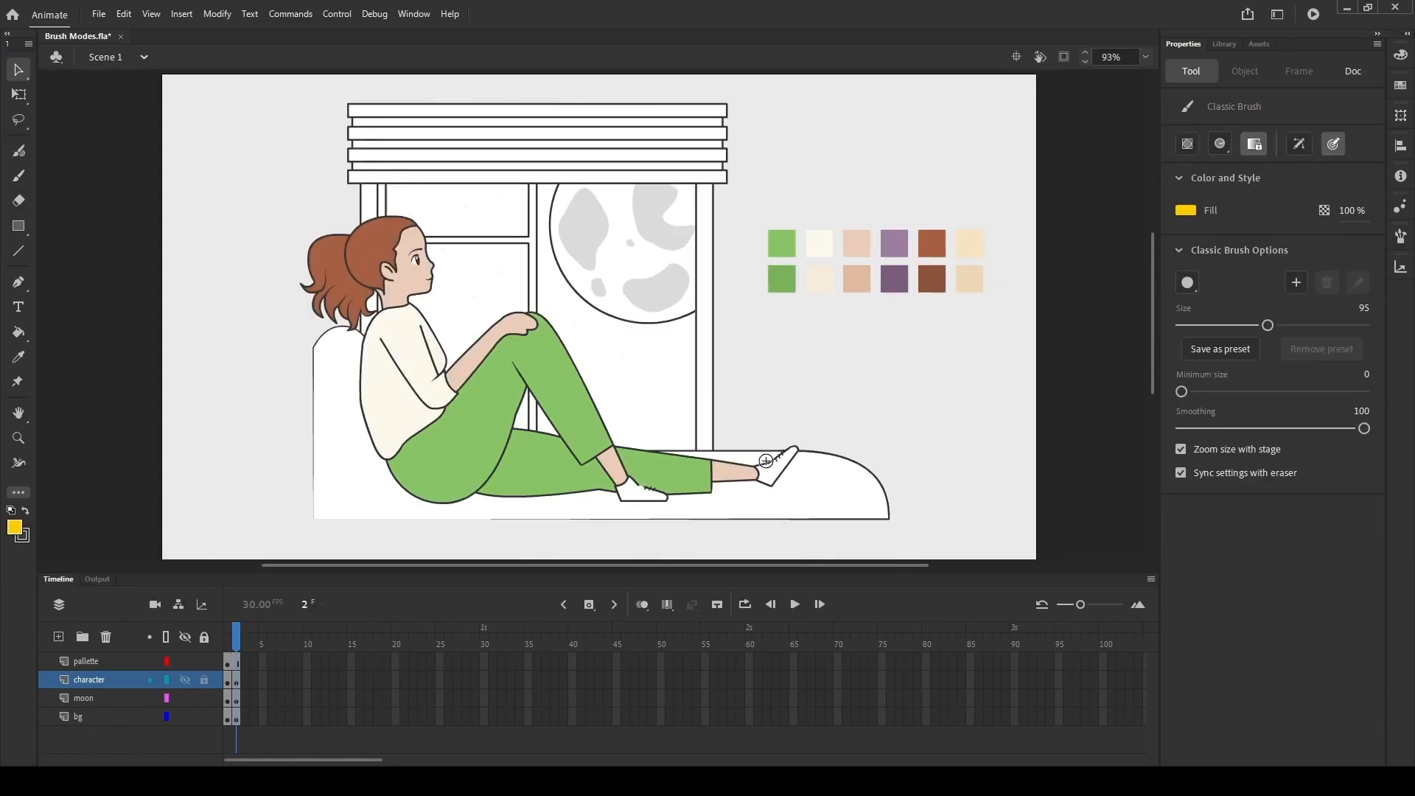
left_click_drag(766, 472, 792, 451)
left_click_drag(619, 490, 669, 496)
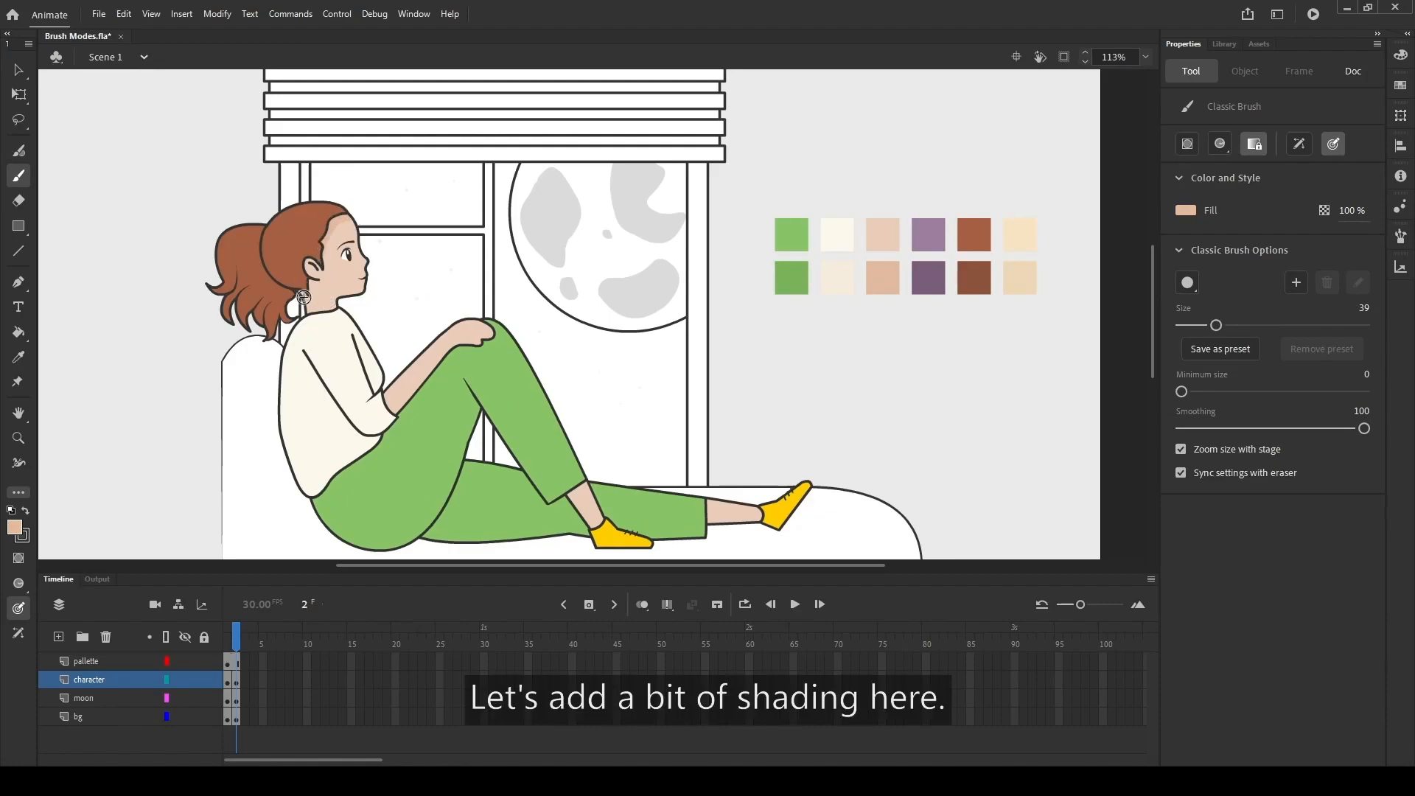
- Shade the neck, forearm and both ankles with the darker skin tone using a smaller brush in Paint Inside mode
left_click_drag(307, 307, 294, 275)
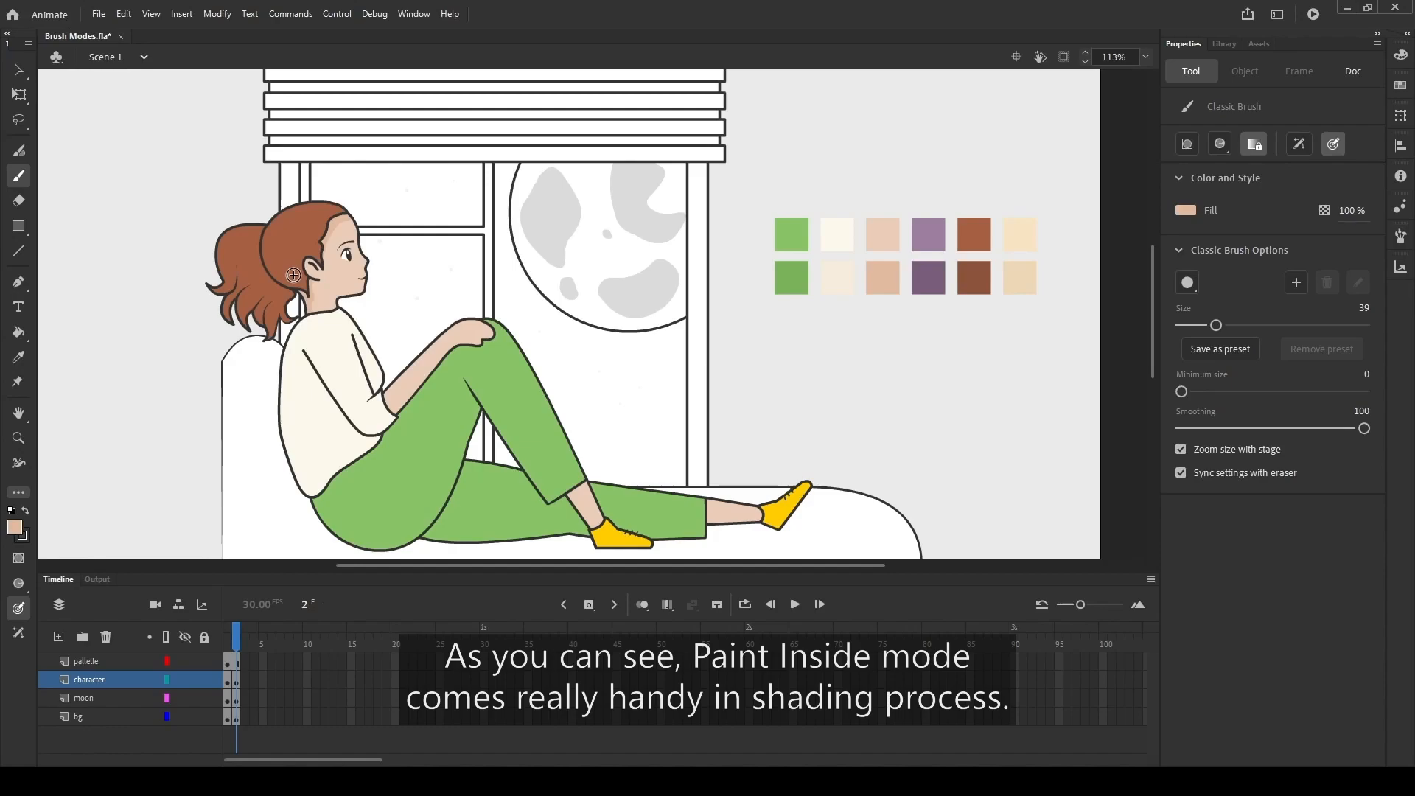
left_click_drag(389, 387, 451, 302)
mouse_move(577, 503)
left_mouse_down()
mouse_move(568, 494)
mouse_move(595, 538)
left_mouse_up()
left_click_drag(718, 521, 815, 521)
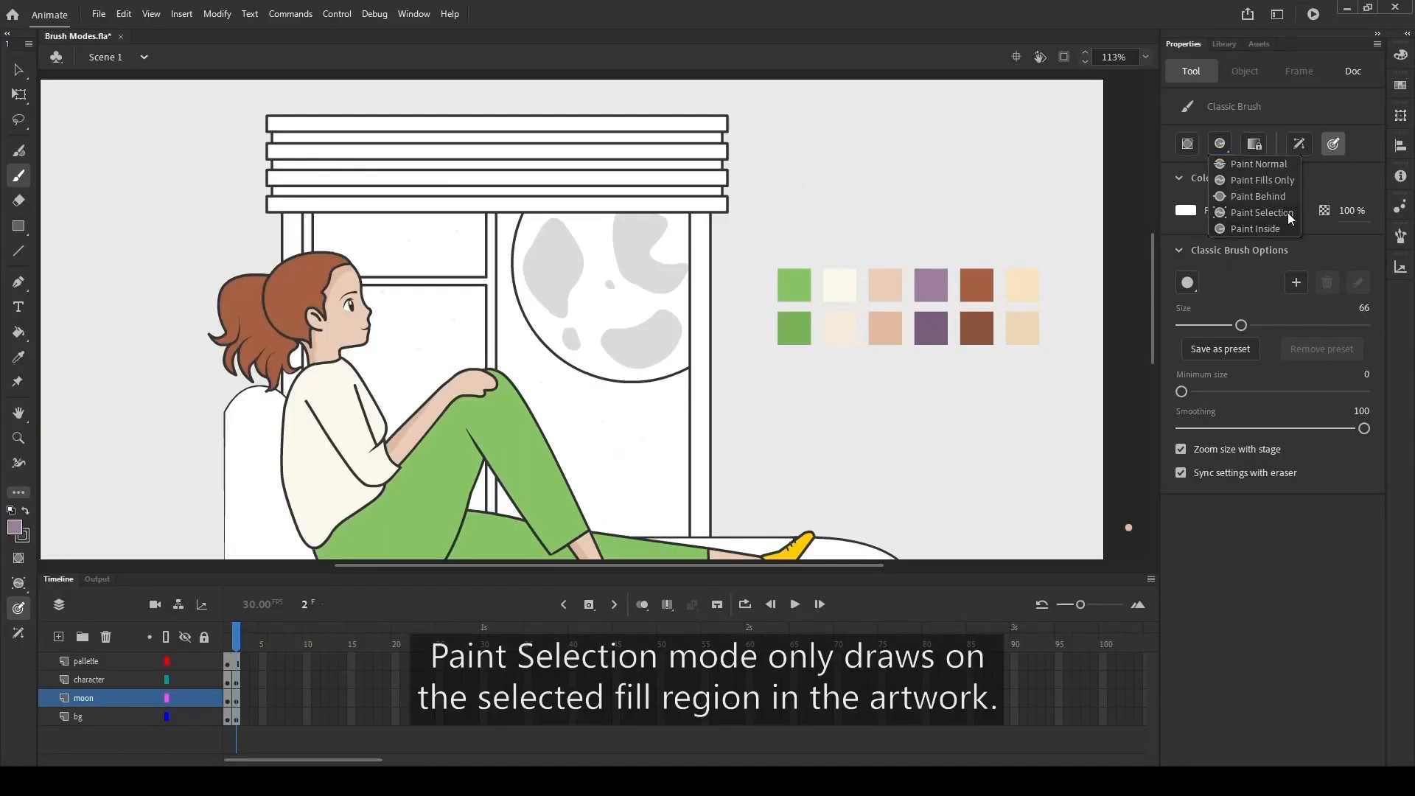
- Set the brush to Paint Selection mode, select the four wide blind slats and paint them light purple at size 66
left_click(1261, 212)
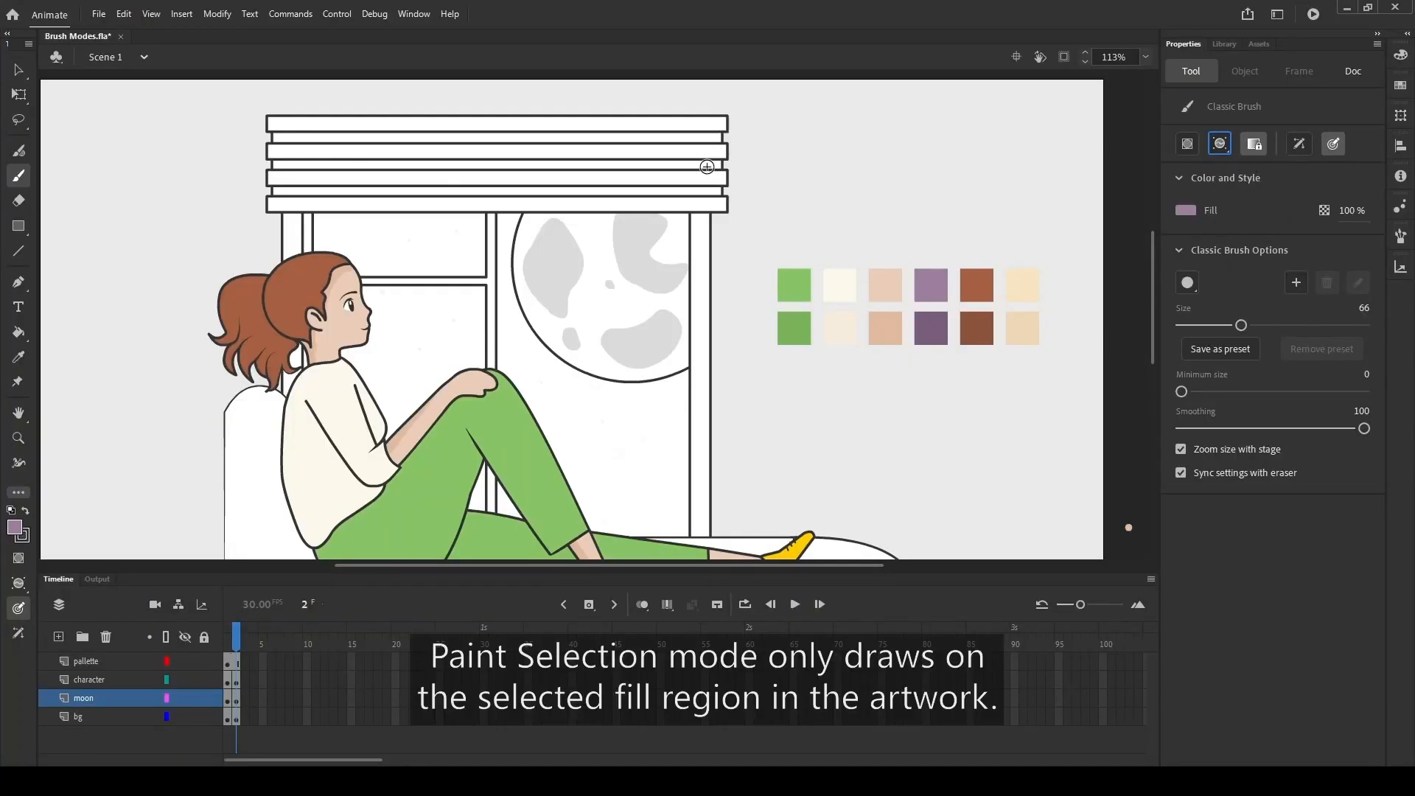
key("v")
left_click(712, 200)
left_click(715, 179, "shift")
left_click(716, 150, "shift")
left_click(720, 122, "shift")
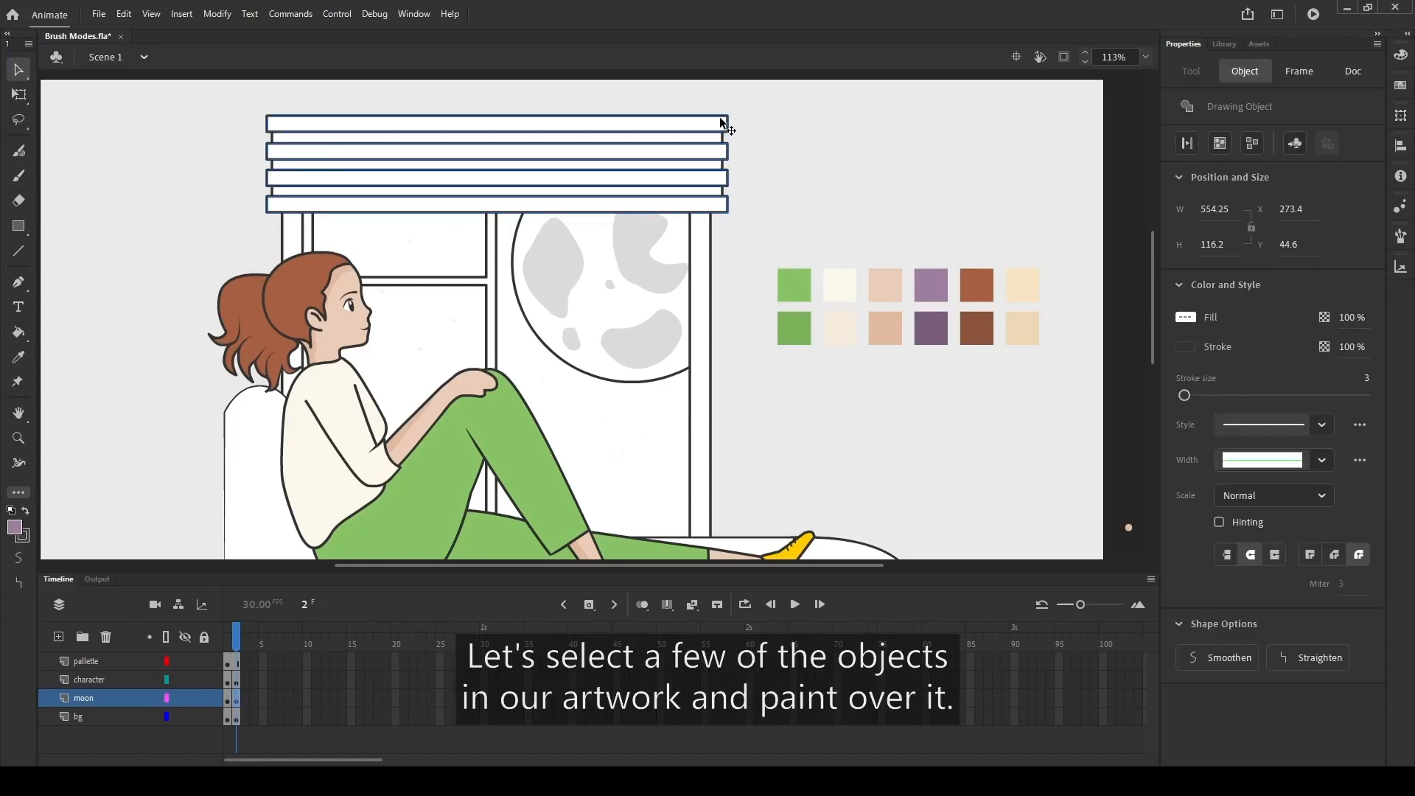
key("b")
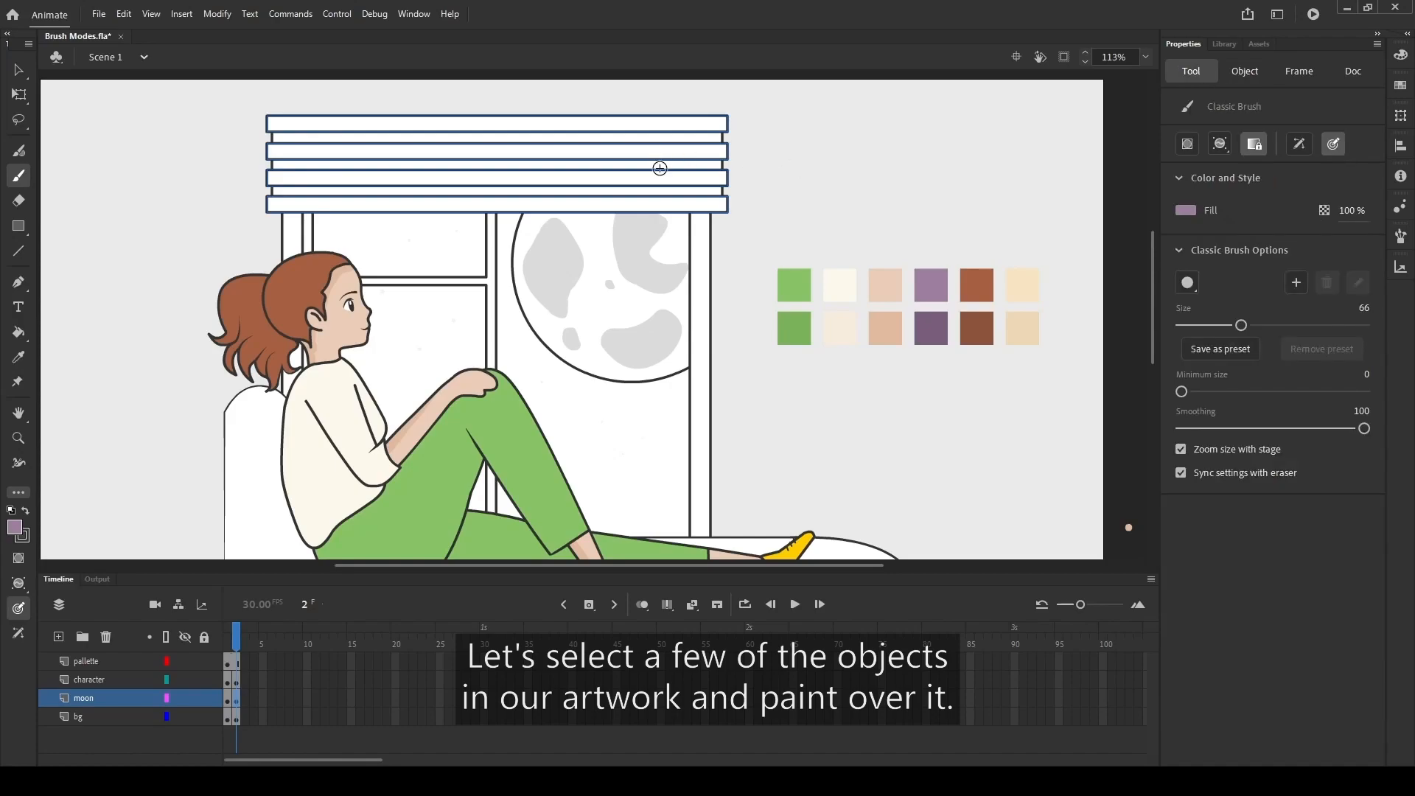
mouse_move(392, 202)
left_mouse_down()
mouse_move(435, 191)
mouse_move(221, 224)
mouse_move(379, 206)
mouse_move(258, 121)
mouse_move(890, 111)
left_mouse_up()
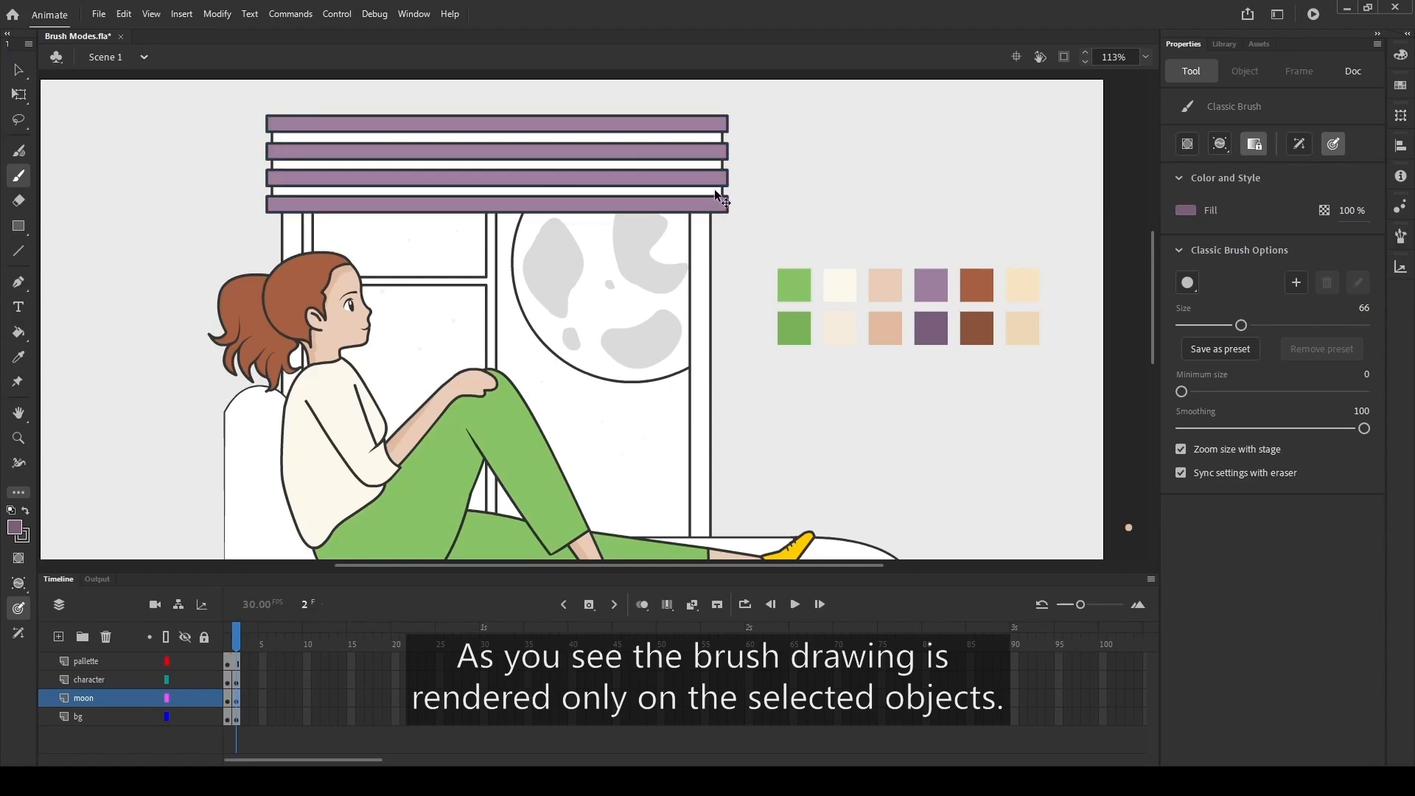
- Select the narrow strips between the wide blind slats and paint them dark purple in Paint Selection mode
left_click(718, 131, "ctrl")
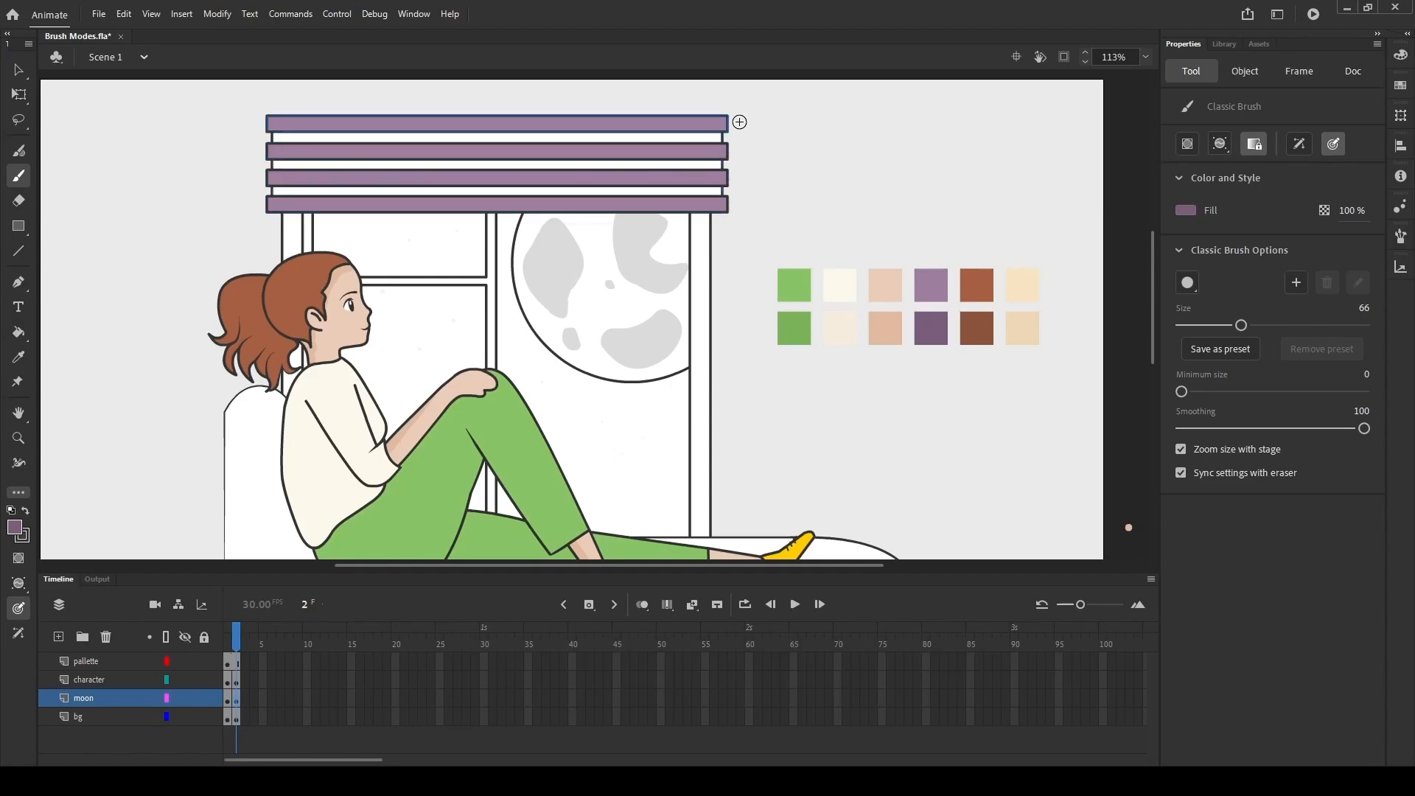
key("ctrl+shift+a")
mouse_move(622, 192)
left_mouse_down()
mouse_move(184, 225)
mouse_move(641, 189)
left_mouse_up()
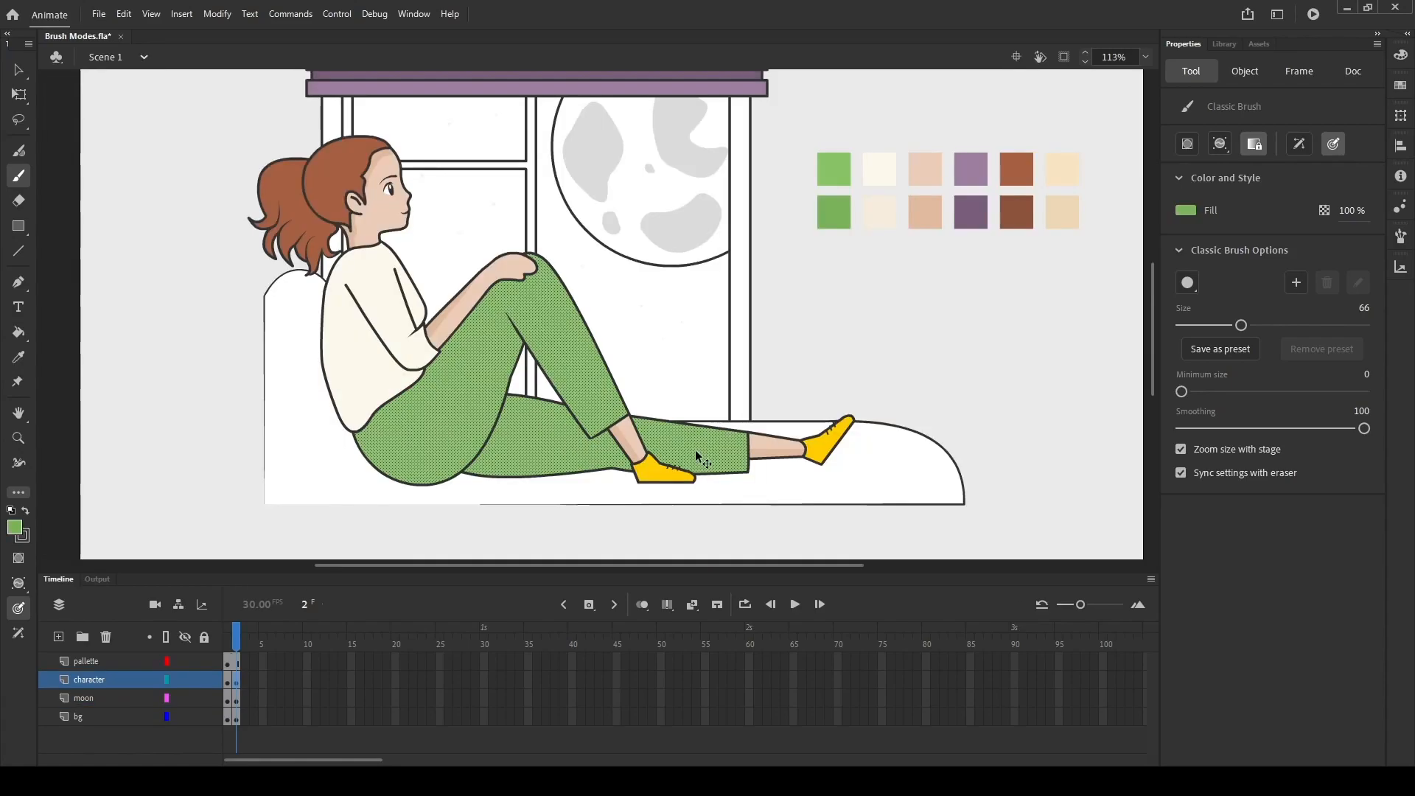
- Select the trouser regions and the top on the character layer and shade them darker green and darker cream in Paint Selection mode
key("ctrl+shift+a")
left_click(231, 687)
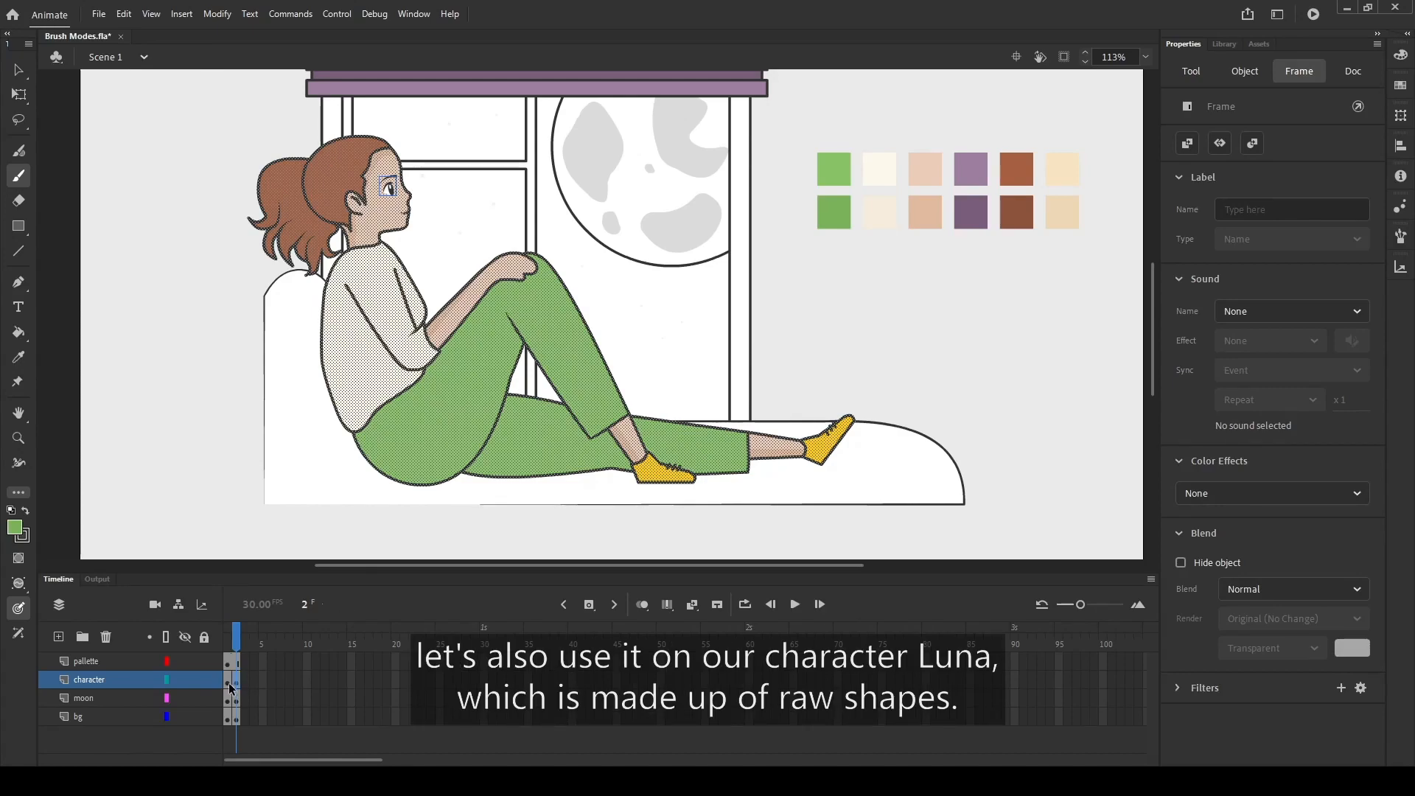
left_click(508, 530, "ctrl")
left_click(477, 420, "ctrl")
left_click(573, 445, "ctrl+shift")
left_click(719, 449, "ctrl+shift")
mouse_move(353, 426)
left_mouse_down()
mouse_move(367, 451)
mouse_move(536, 482)
mouse_move(803, 483)
left_mouse_up()
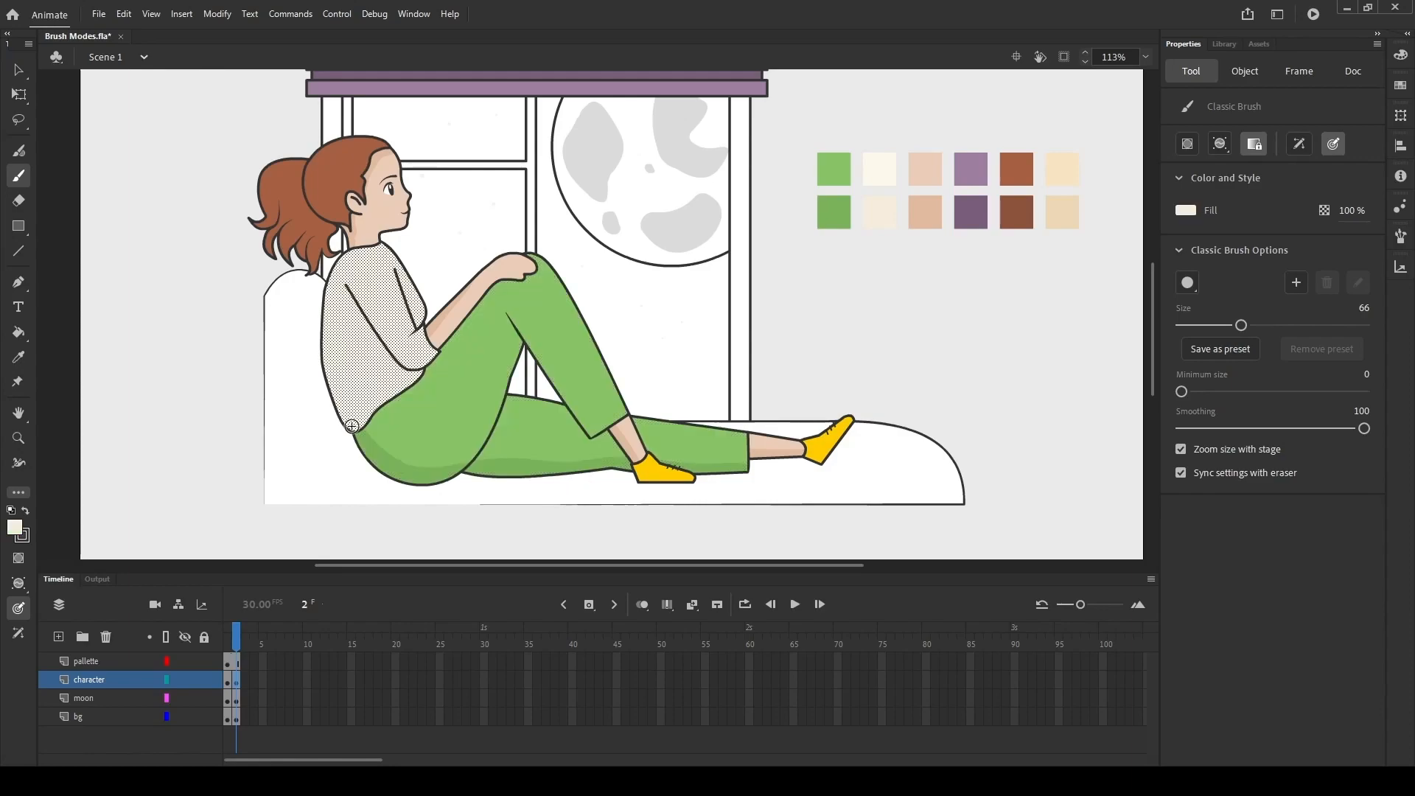
mouse_move(351, 424)
left_mouse_down()
mouse_move(317, 298)
mouse_move(341, 240)
mouse_move(351, 427)
left_mouse_up()
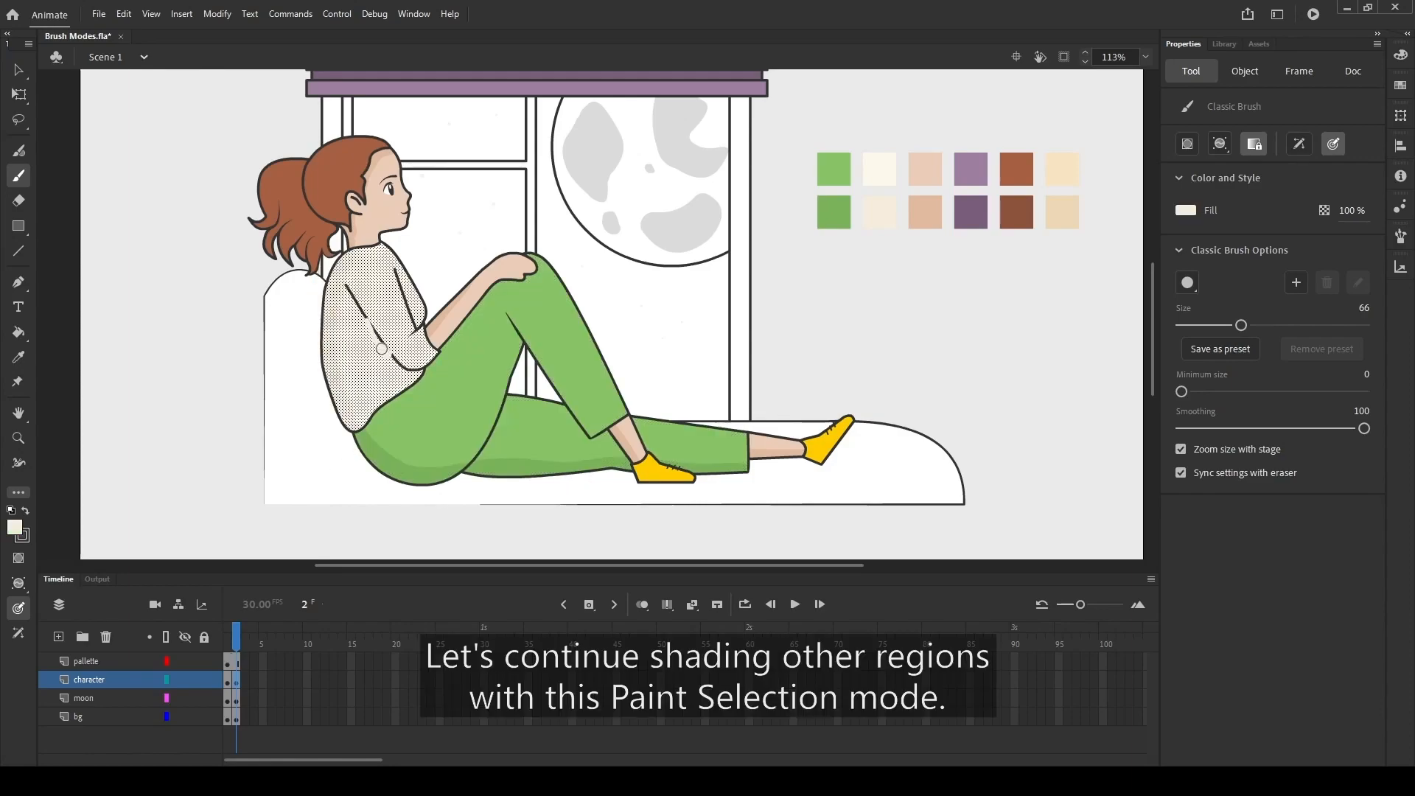
key("ctrl+shift+a")
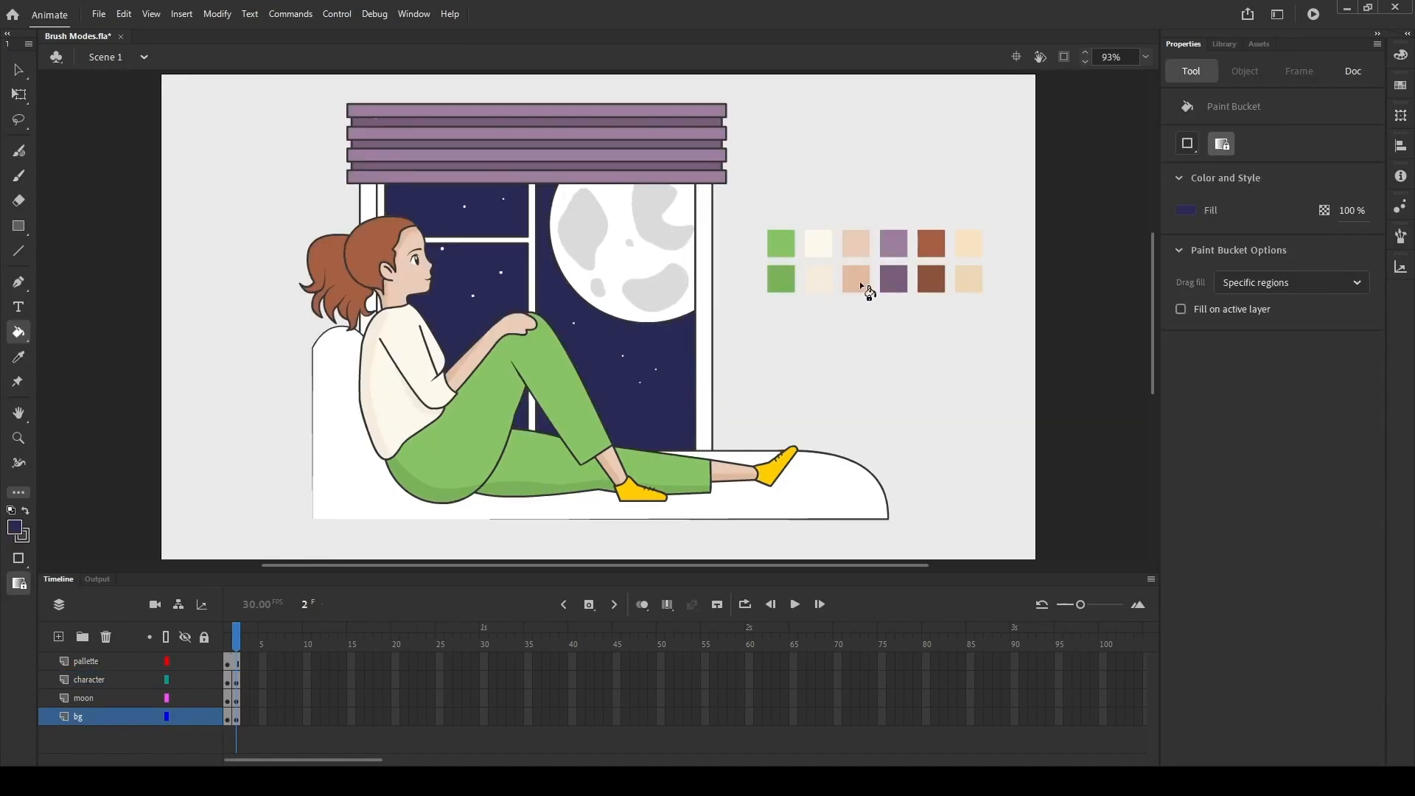
- Fill the window seat and the outer window frame with the lighter pale yellow swatch colour using the Paint Bucket
left_click(966, 237)
left_click(814, 495)
left_click(705, 430)
- Sample the light purple swatch and fill the inner window bars with it
key("i")
left_click(888, 248)
left_click(532, 246)
- Switch to the Classic Brush and set its brush mode to Paint Behind
key("b")
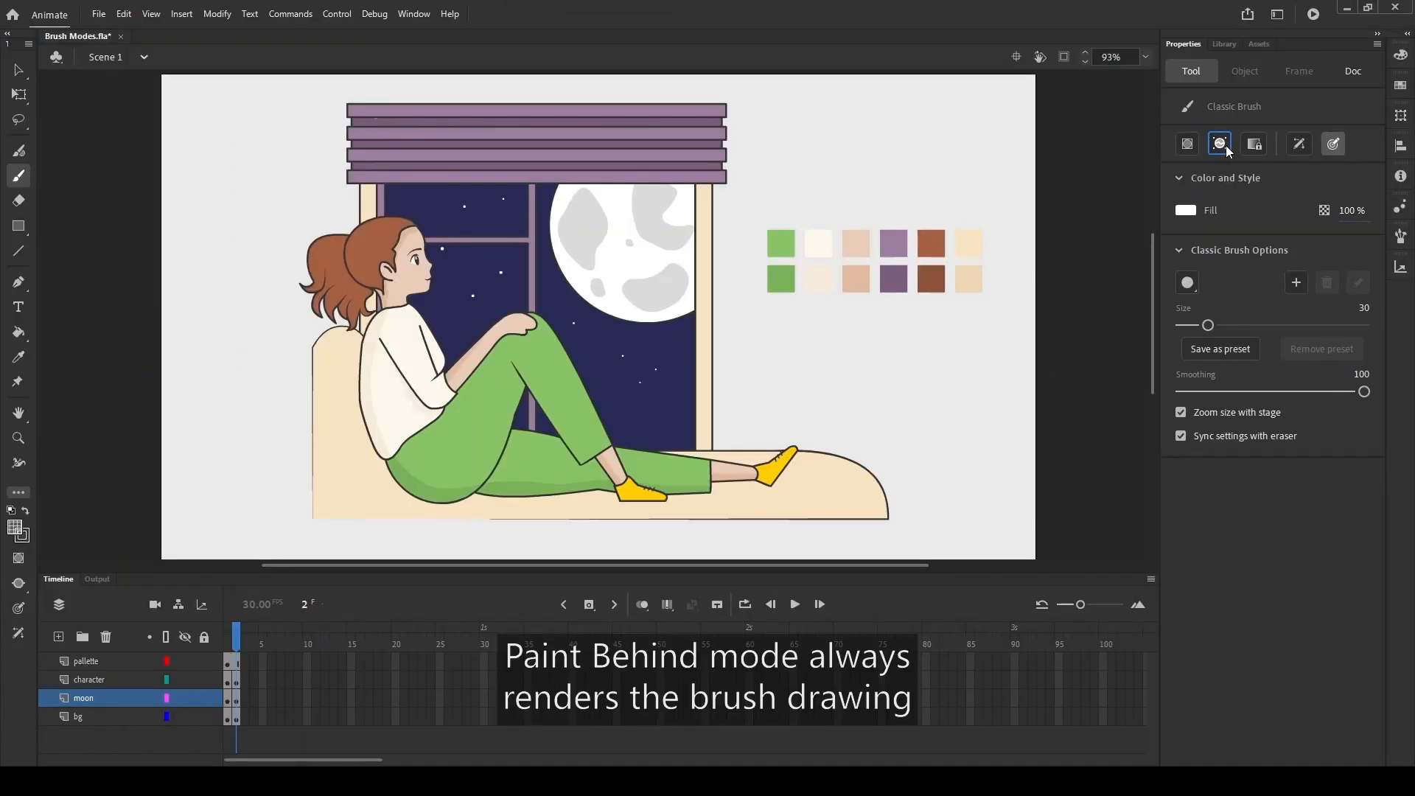
left_click(1223, 144)
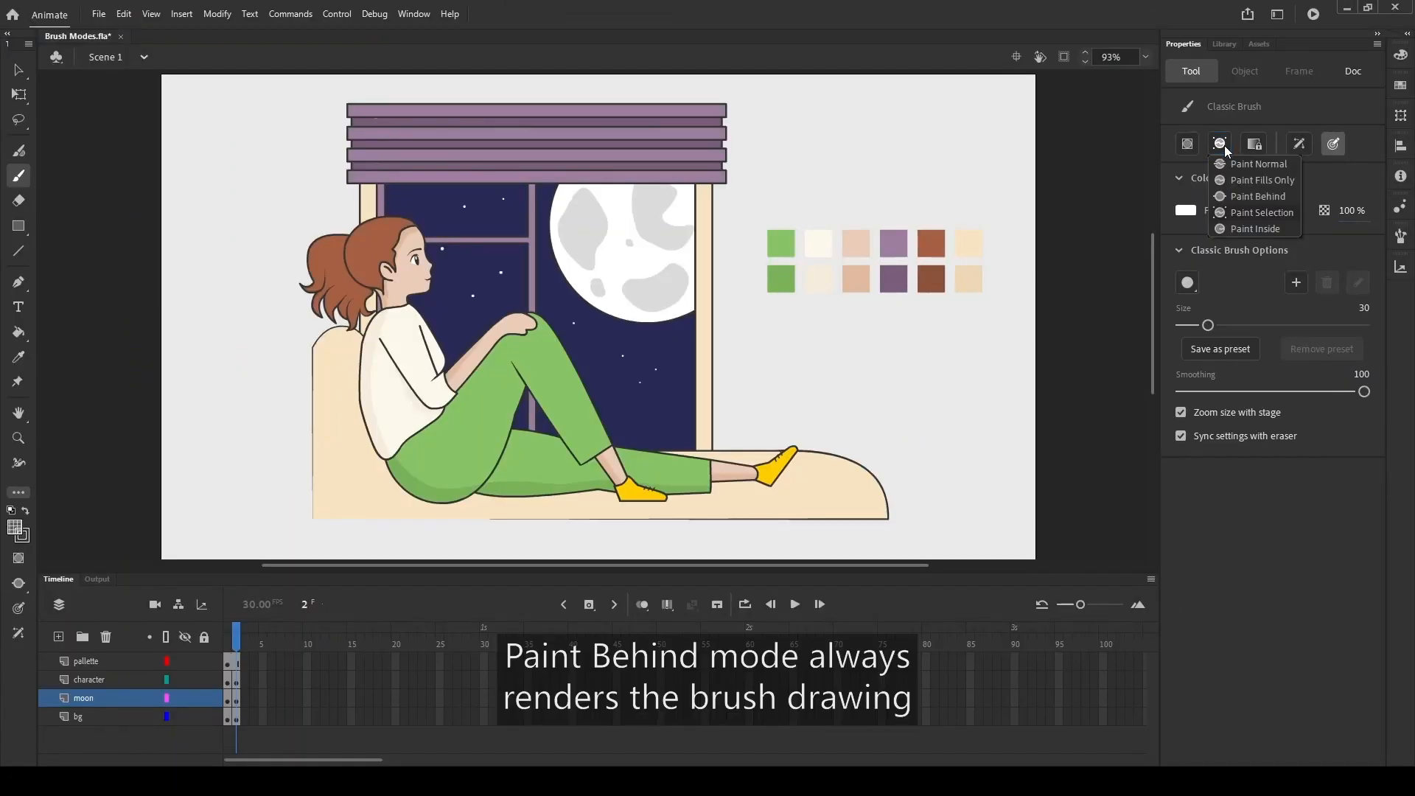
left_click(1282, 197)
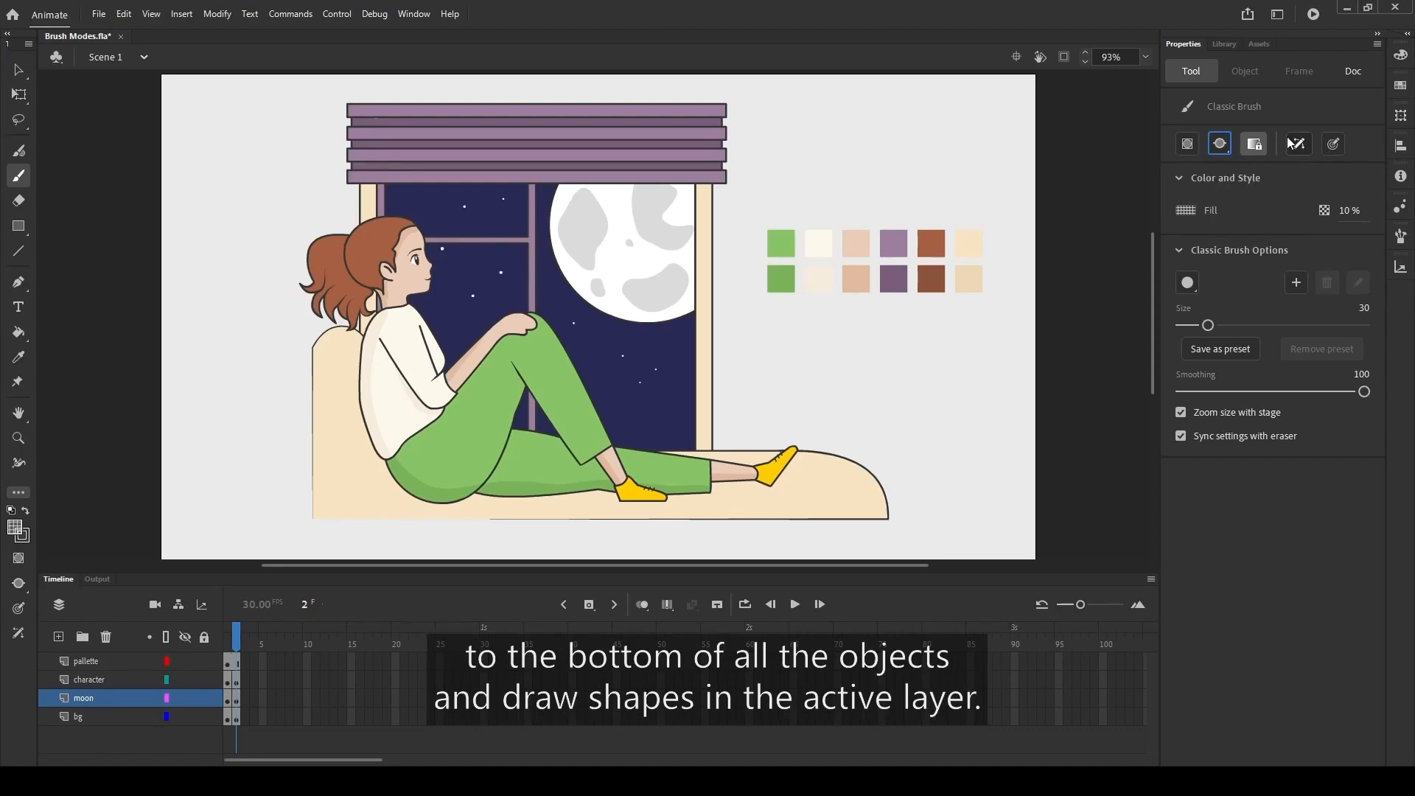
- Hide the moon layer and show it again to check which artwork it holds
left_click(182, 697)
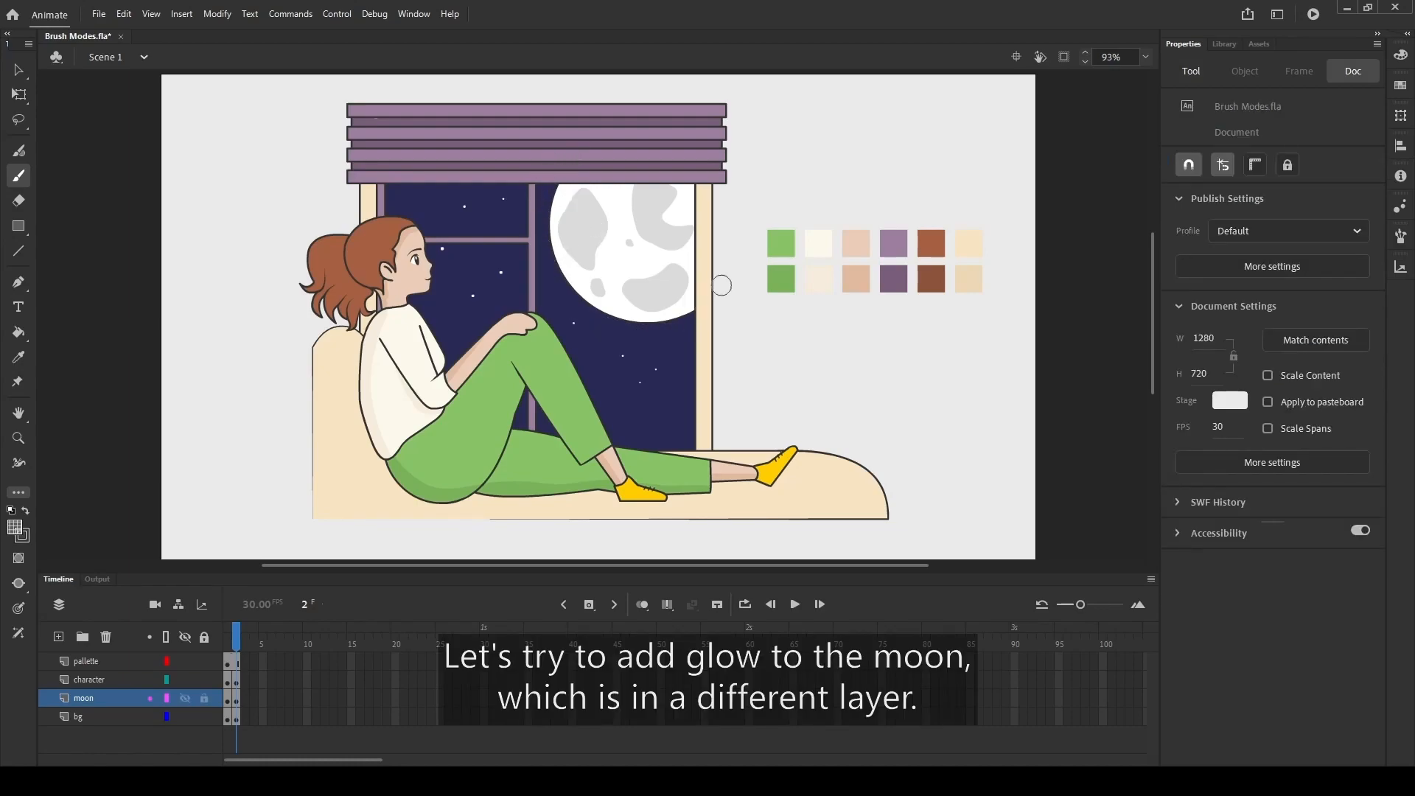
left_click(185, 699)
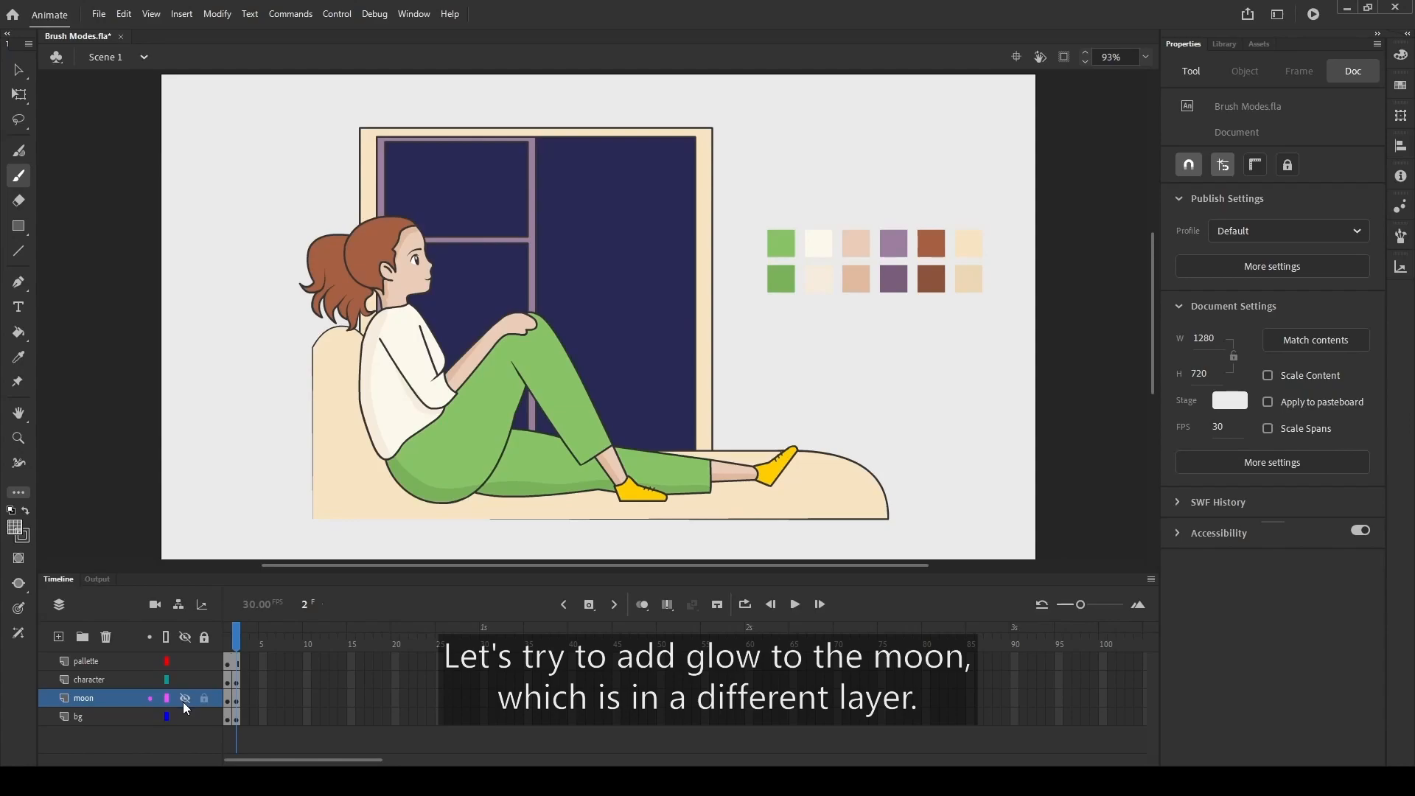
left_click(183, 700)
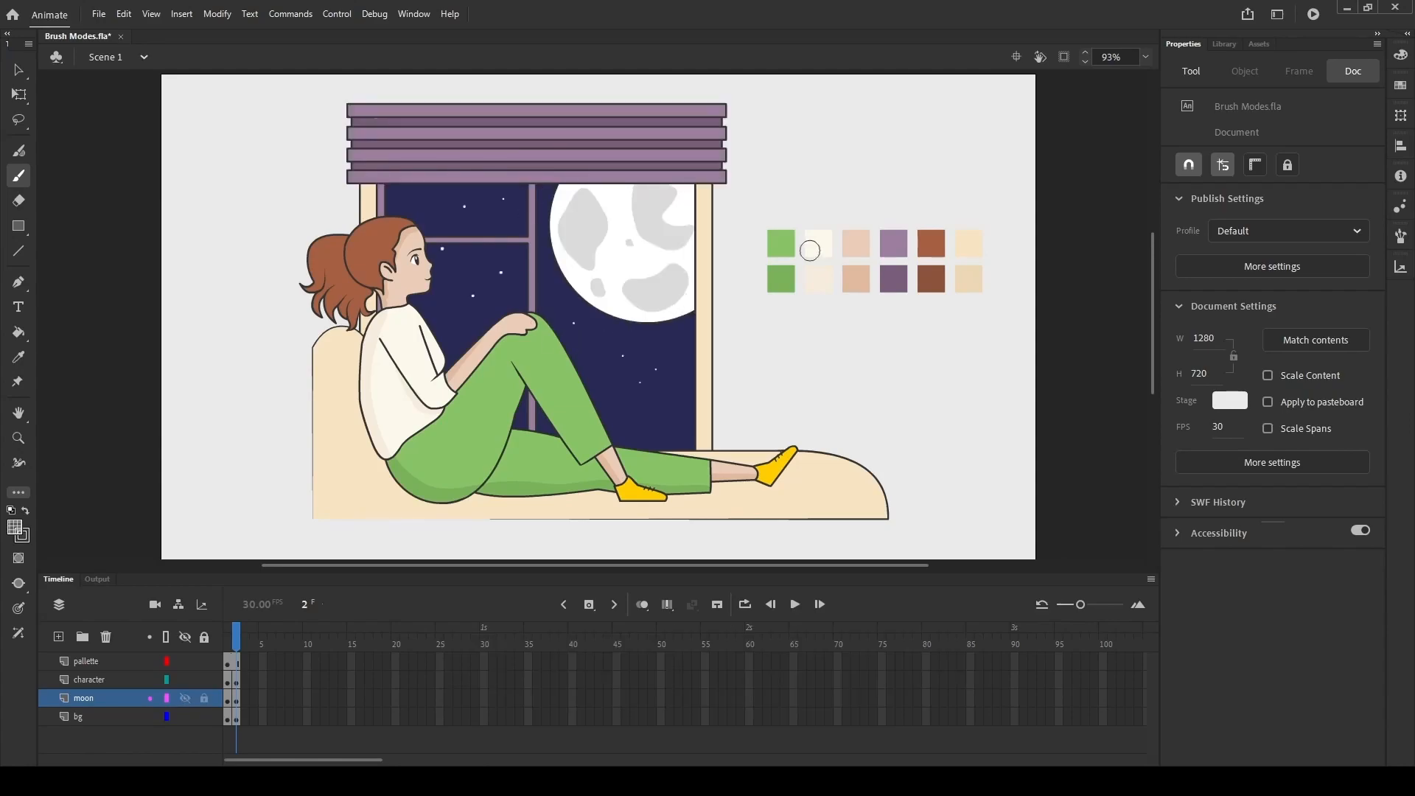
- Paint a translucent glow around the moon on the moon layer with the Classic Brush at size 74 and 10% fill opacity
left_click(1191, 72)
mouse_move(551, 245)
left_mouse_down()
mouse_move(547, 196)
mouse_move(570, 159)
mouse_move(533, 258)
mouse_move(617, 317)
mouse_move(724, 284)
mouse_move(525, 210)
mouse_move(547, 151)
mouse_move(551, 244)
mouse_move(751, 313)
left_mouse_up()
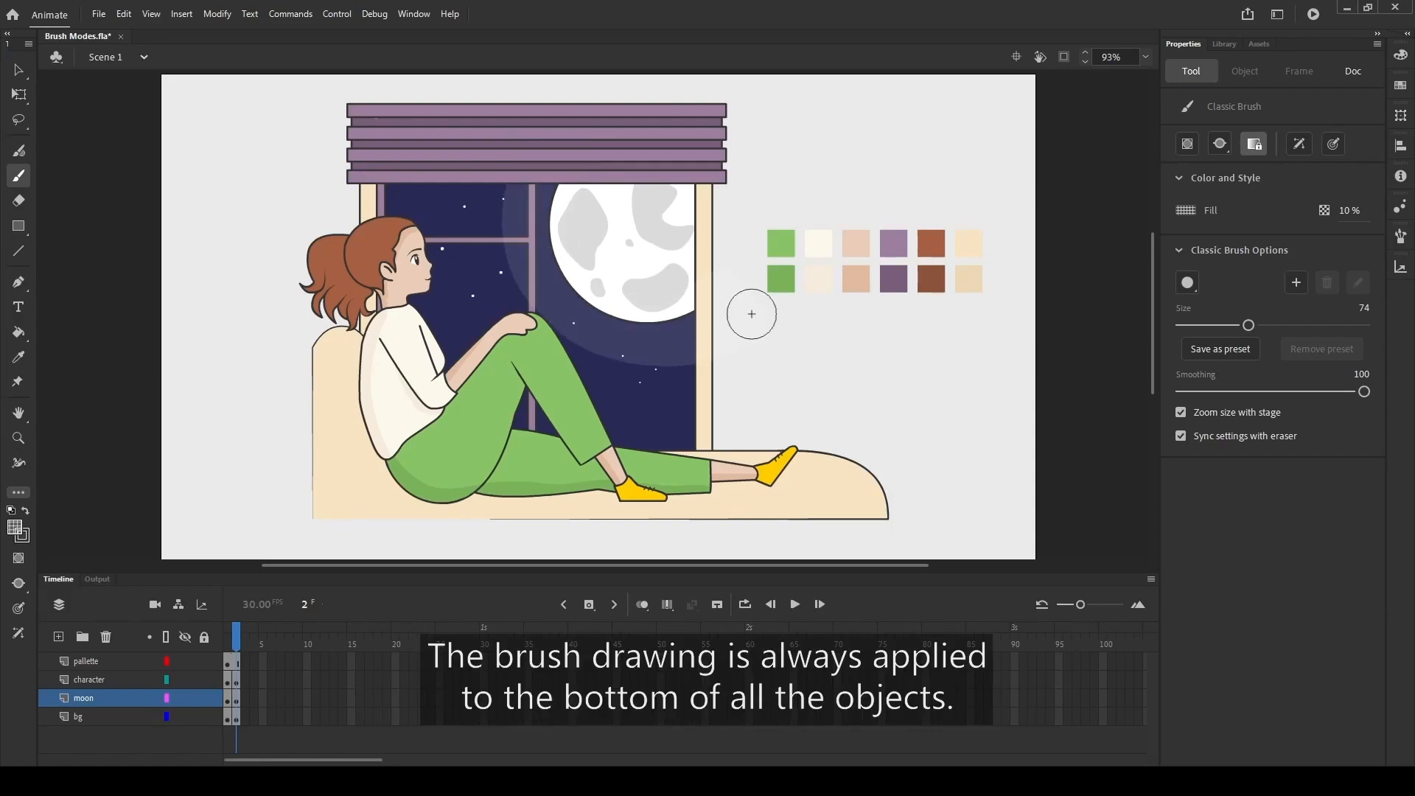
- Set the fill to the darker pale yellow swatch at 100% and paint the character's shadow on the window seat with brush size 42
left_click(1189, 211)
left_click(970, 240)
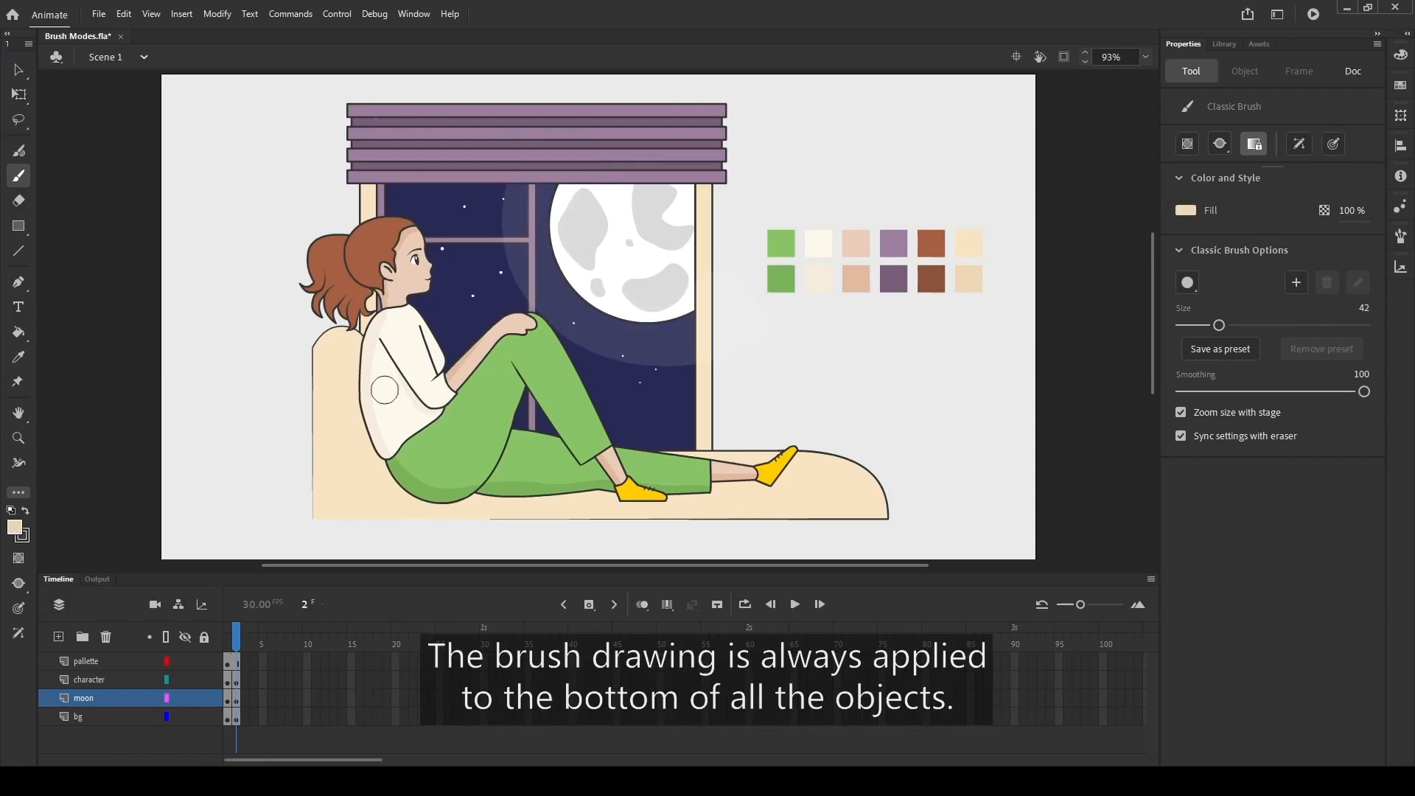
mouse_move(384, 390)
left_mouse_down()
mouse_move(395, 473)
mouse_move(434, 491)
mouse_move(759, 495)
left_mouse_up()
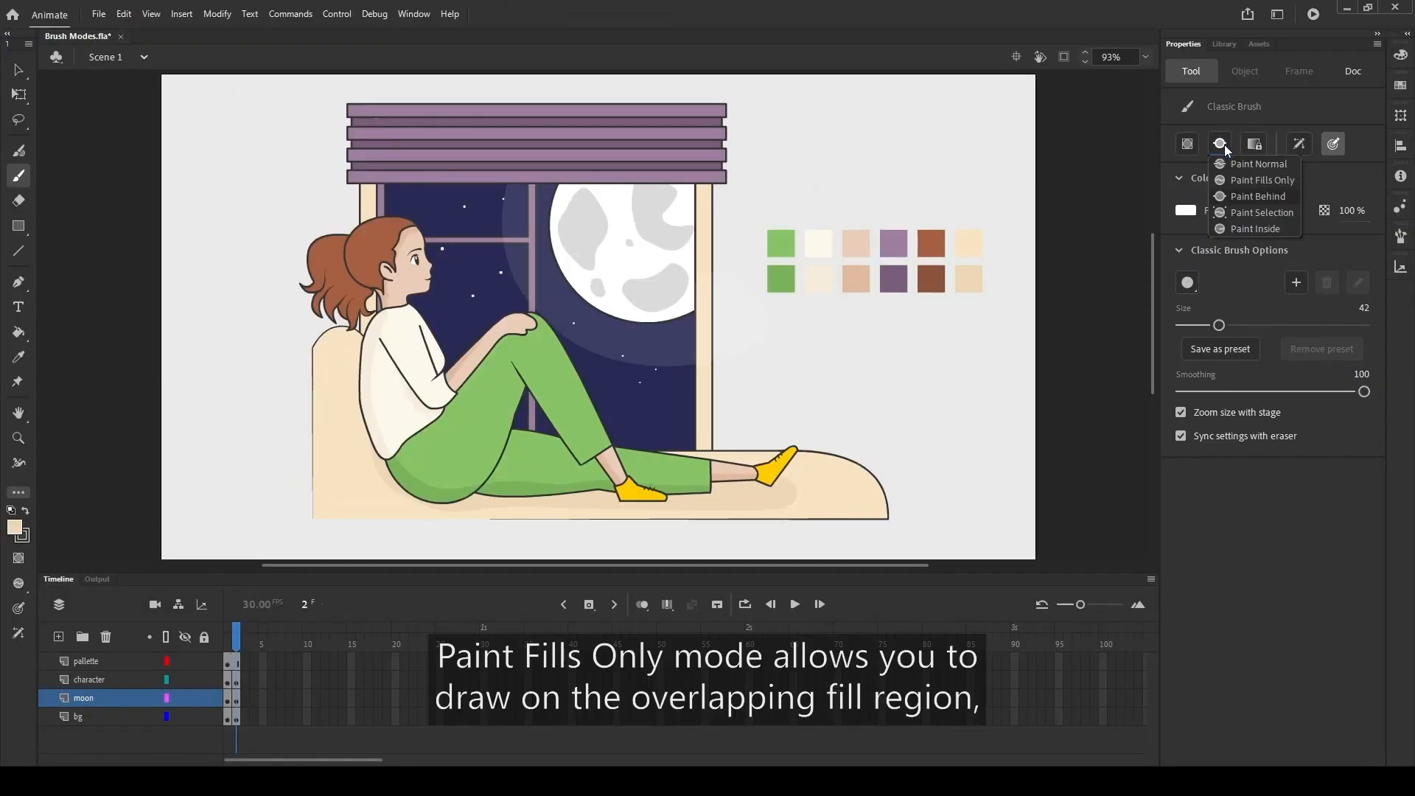
- Set the brush mode to Paint Fills Only and shade the girl's ponytail dark brown on the character layer with brush size 42
left_click(1284, 179)
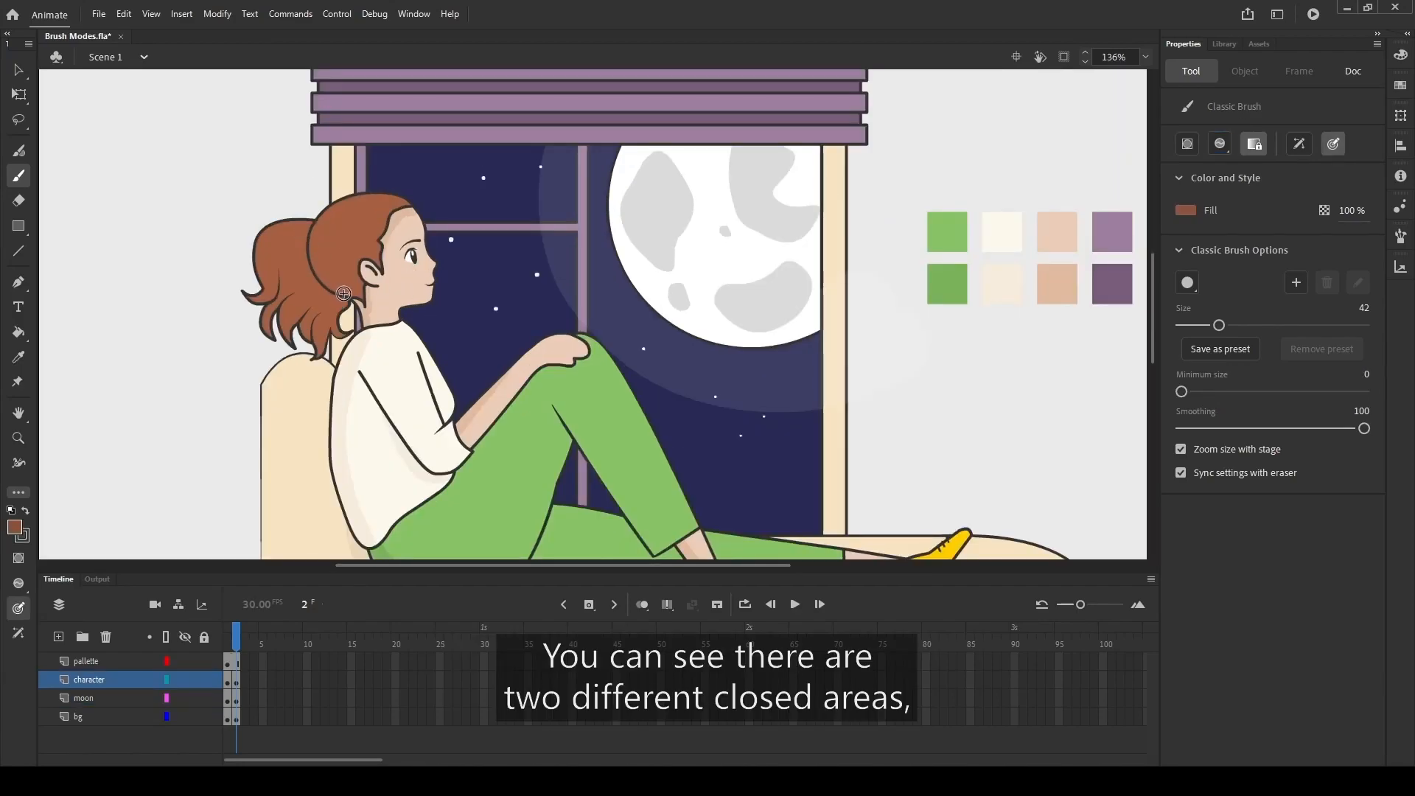
mouse_move(343, 293)
left_mouse_down()
mouse_move(306, 229)
mouse_move(254, 229)
mouse_move(251, 331)
mouse_move(343, 291)
mouse_move(331, 336)
mouse_move(343, 302)
mouse_move(294, 258)
mouse_move(343, 293)
mouse_move(300, 297)
left_mouse_up()
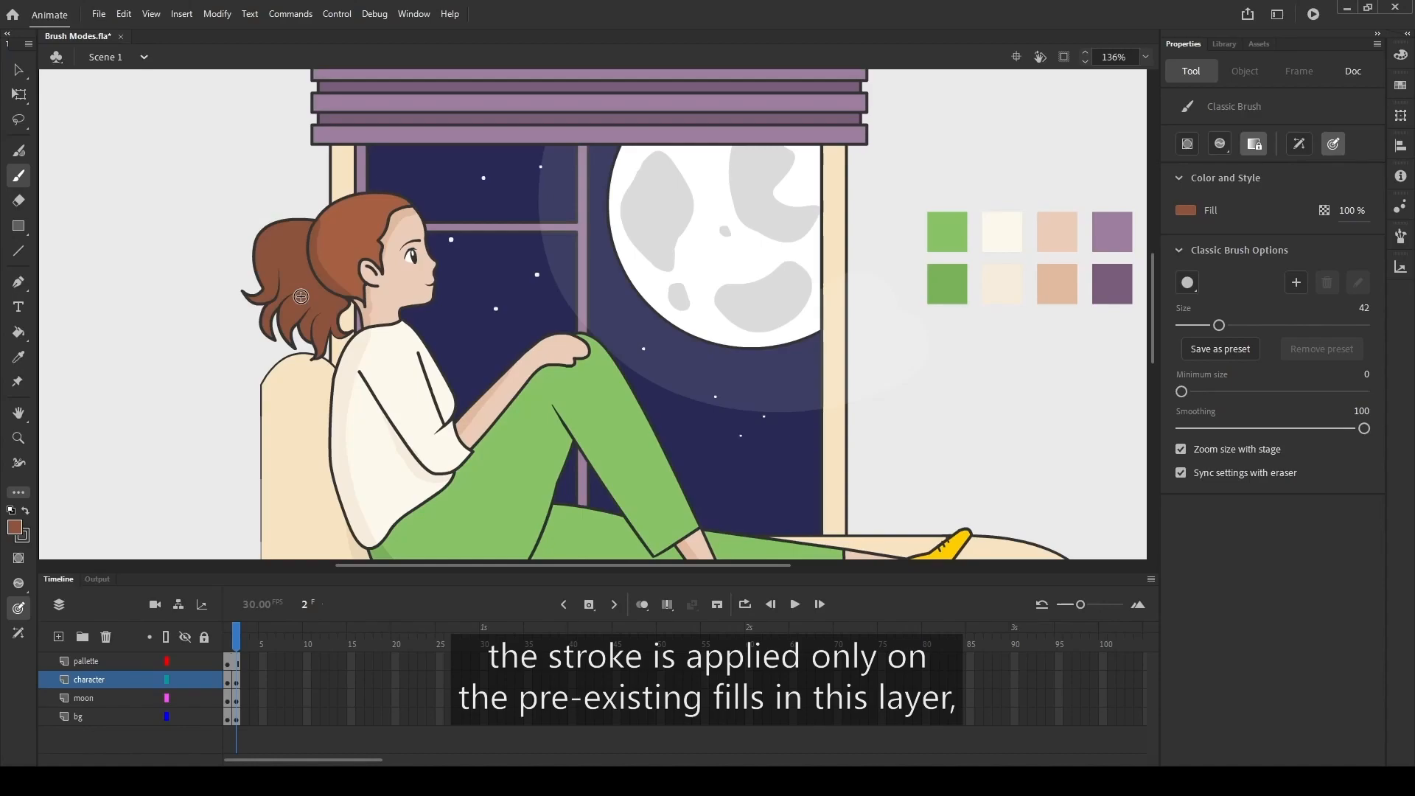